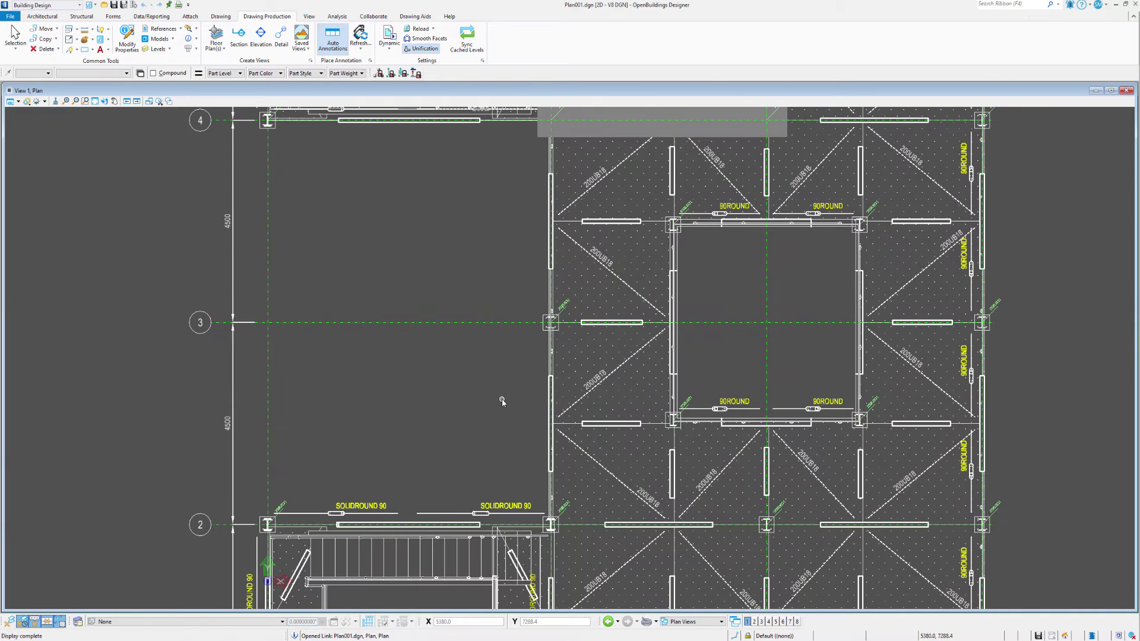
Step: Examine the grid lines, grid labels and dimensions on the building plan and the rotated grid beside it
scroll(501, 402, "down", 5)
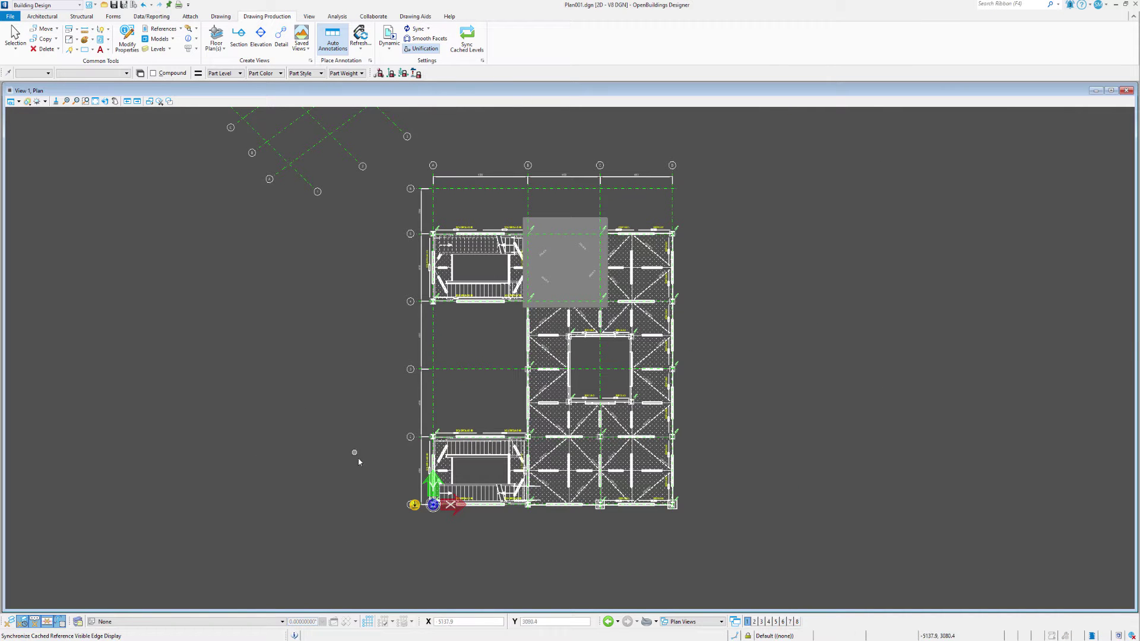
scroll(402, 523, "up", 5)
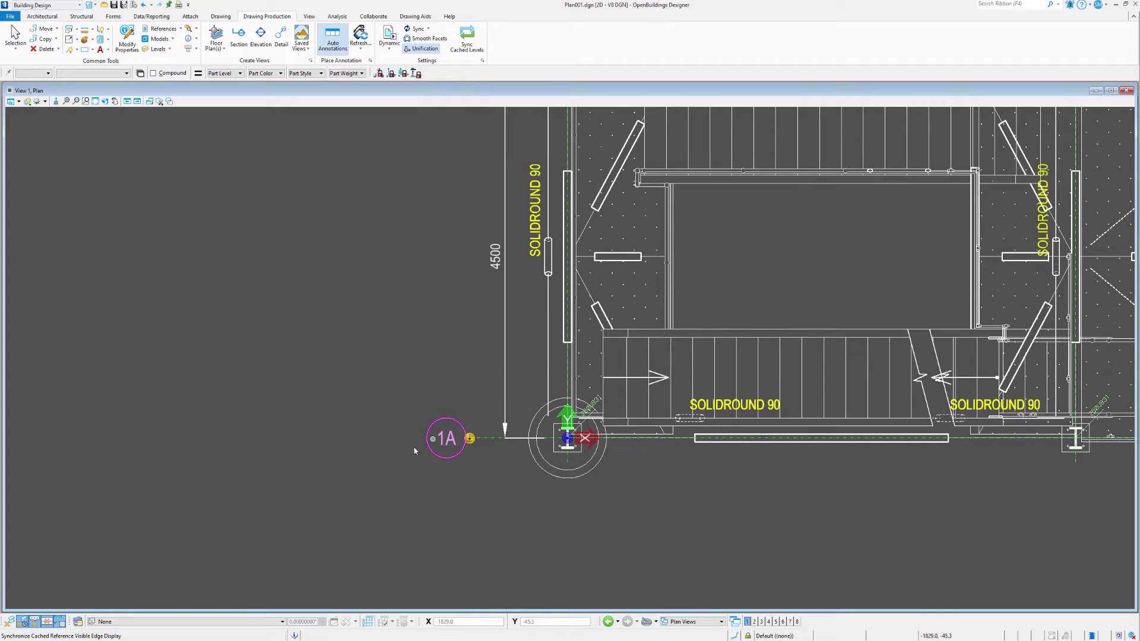
scroll(514, 536, "down", 2)
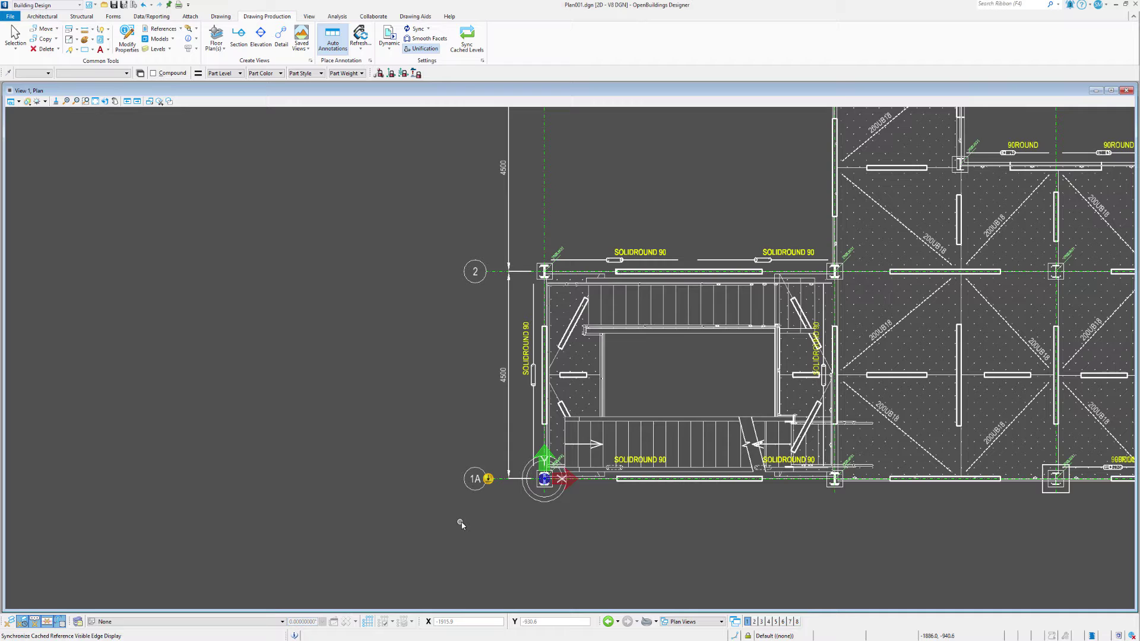
scroll(466, 537, "down", 2)
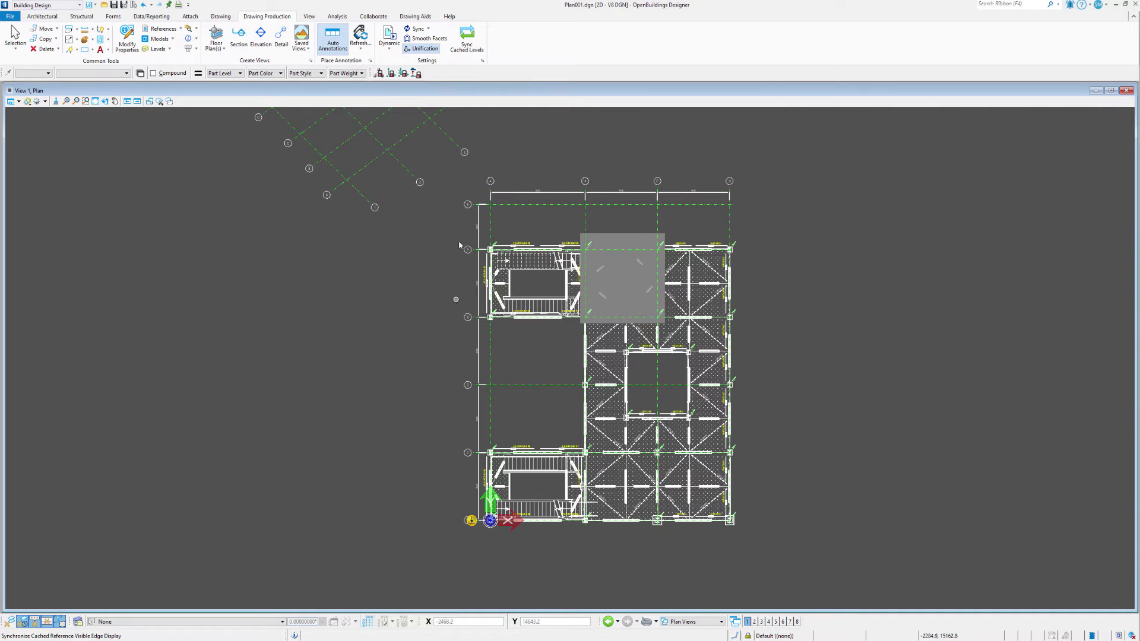
scroll(459, 245, "up", 2)
scroll(715, 305, "down", 2)
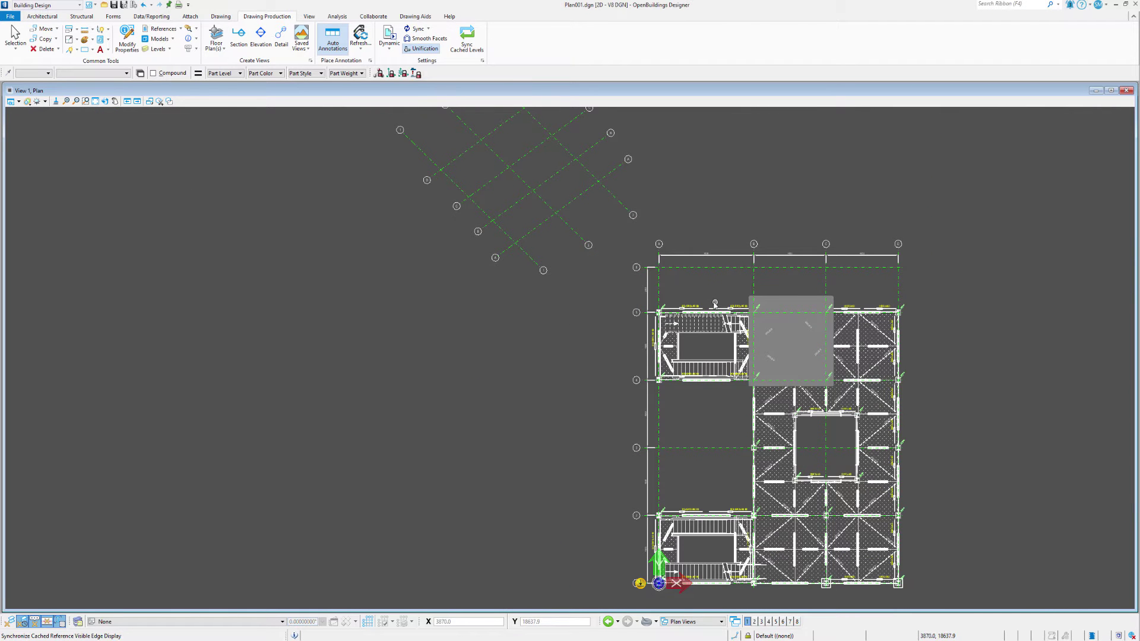
middle_click_drag(641, 228, 592, 282)
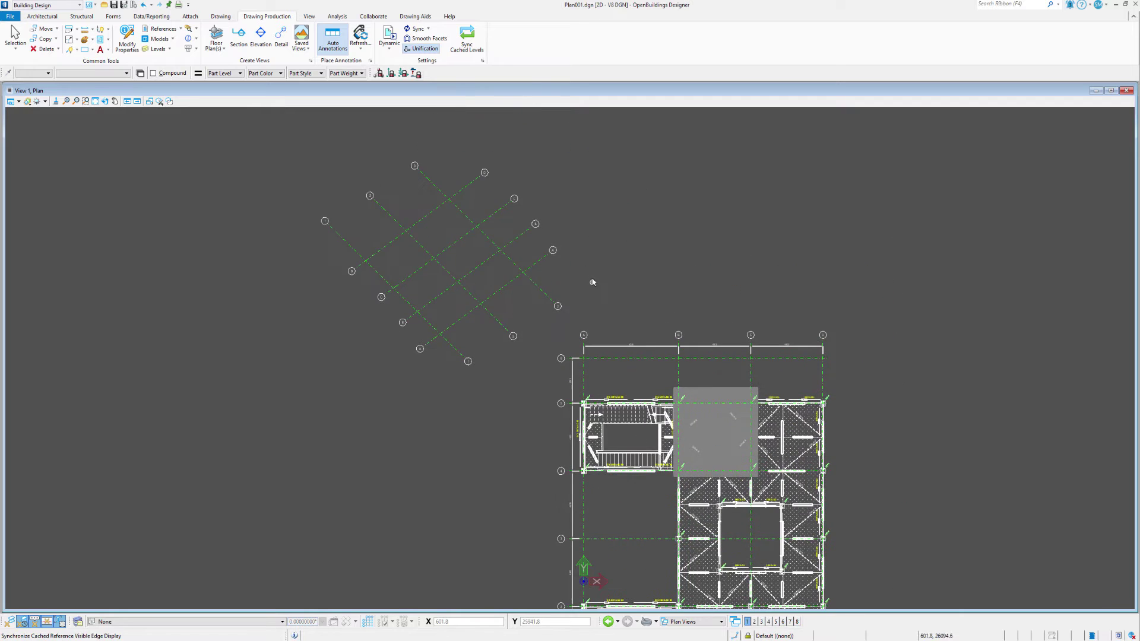
scroll(547, 229, "up", 2)
scroll(549, 232, "down", 1)
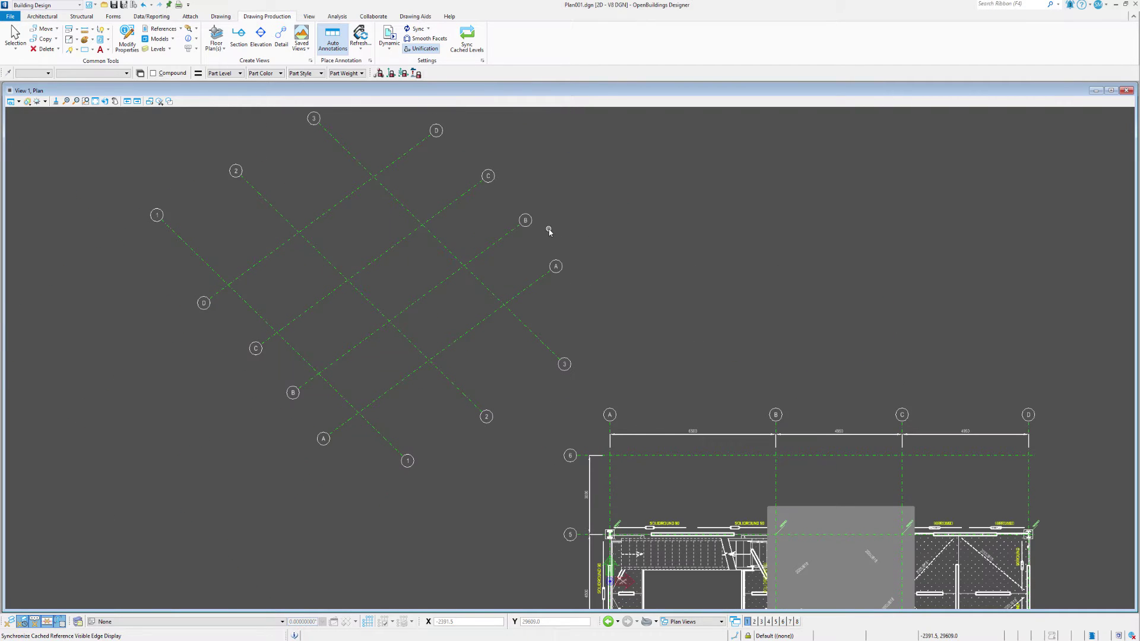
scroll(549, 231, "down", 1)
middle_click_drag(761, 323, 758, 215)
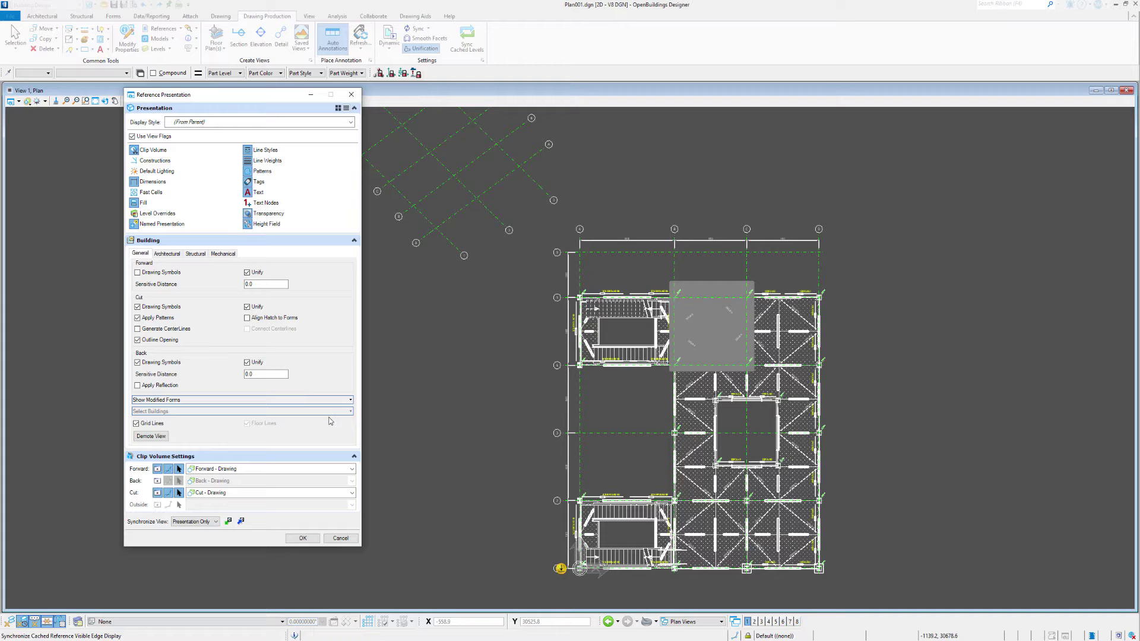
Step: Turn off Grid Lines in the plan's reference presentation and check the whole plan
left_click(151, 427)
left_click(303, 539)
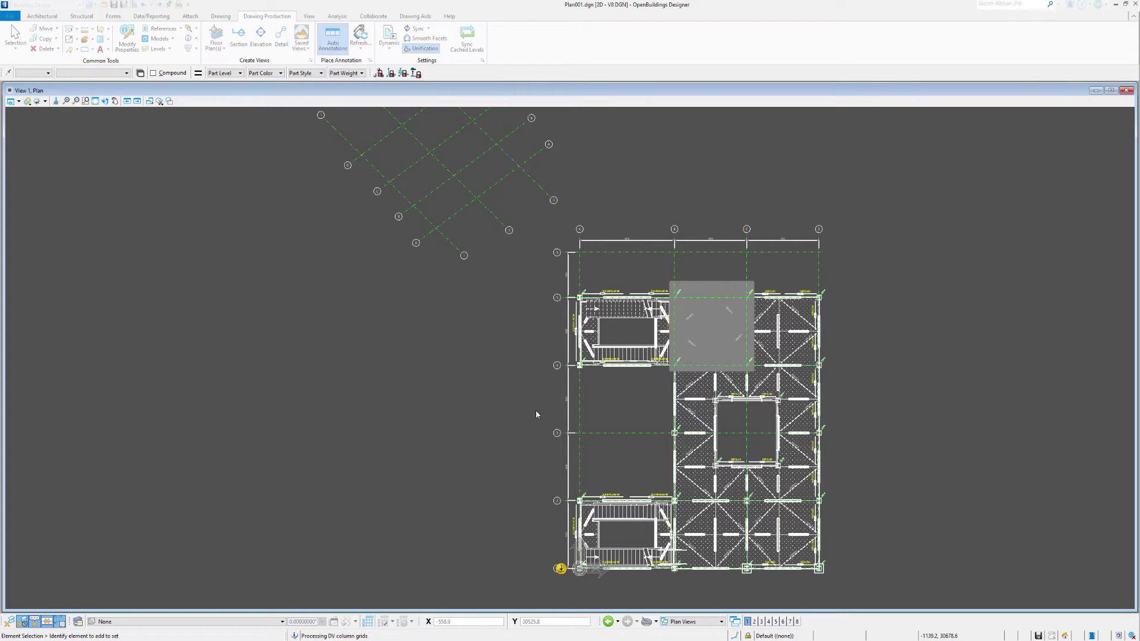
scroll(493, 402, "down", 2)
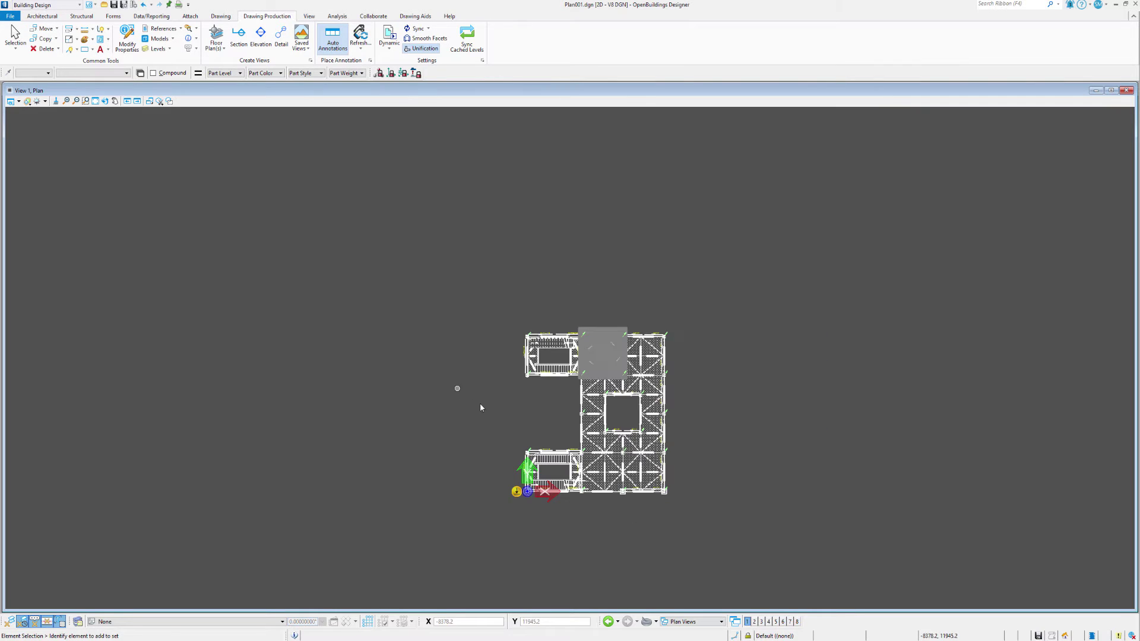
scroll(706, 481, "up", 4)
scroll(706, 482, "down", 2)
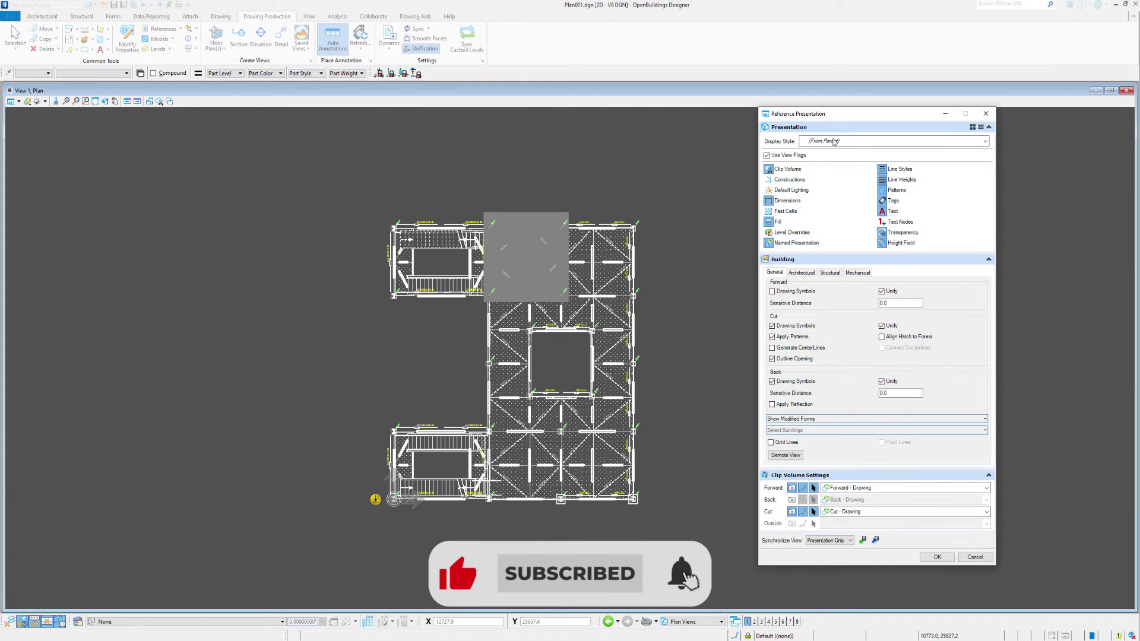
Step: Turn Grid Lines back on in the plan's reference presentation
left_click(771, 442)
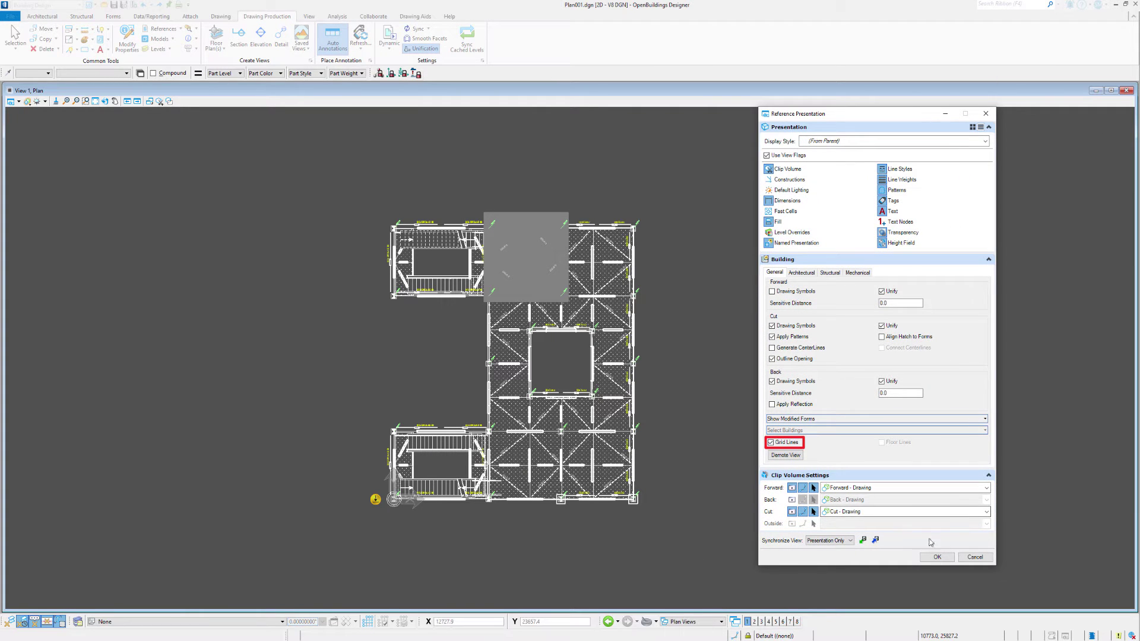
left_click(937, 557)
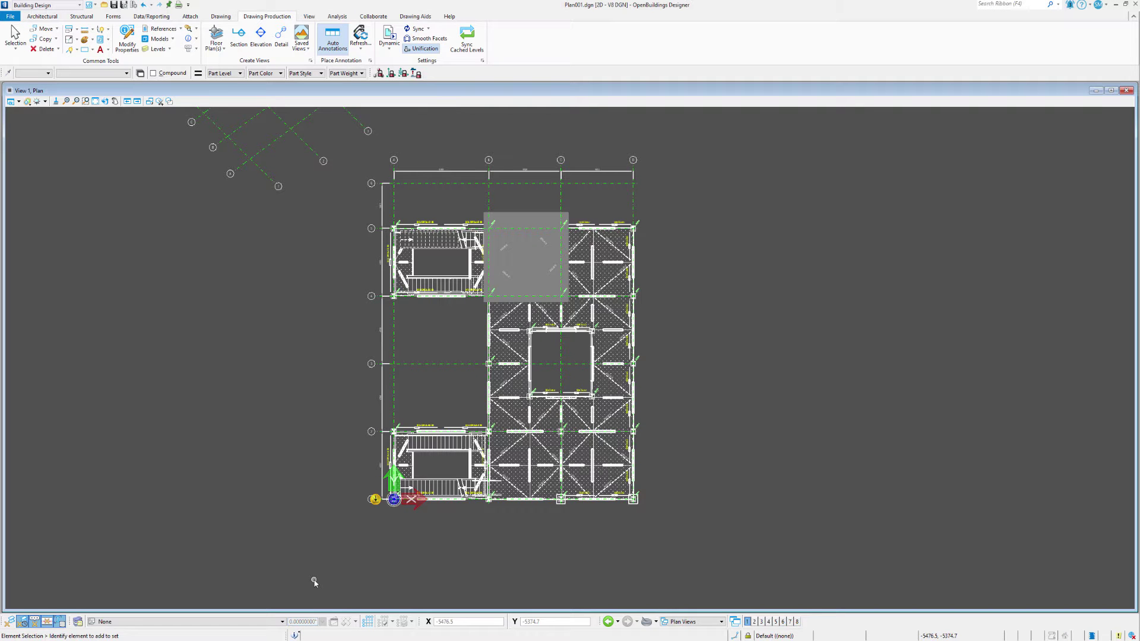
Step: Open the Platform grid system's settings and set Display Label On Bottom to On
left_click(368, 621)
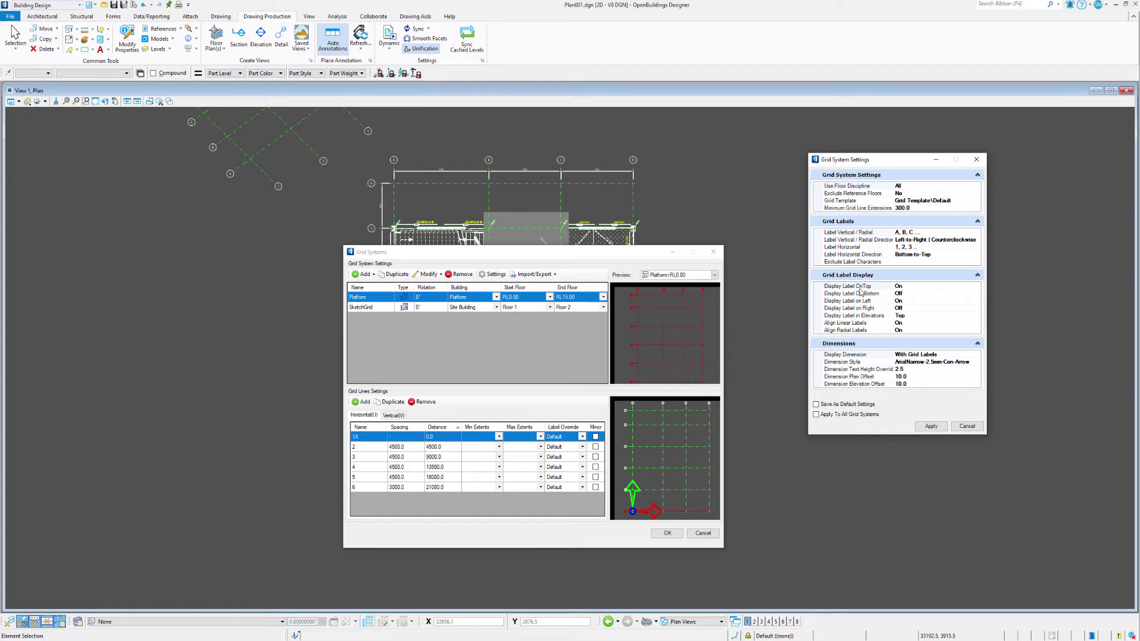
left_click(977, 294)
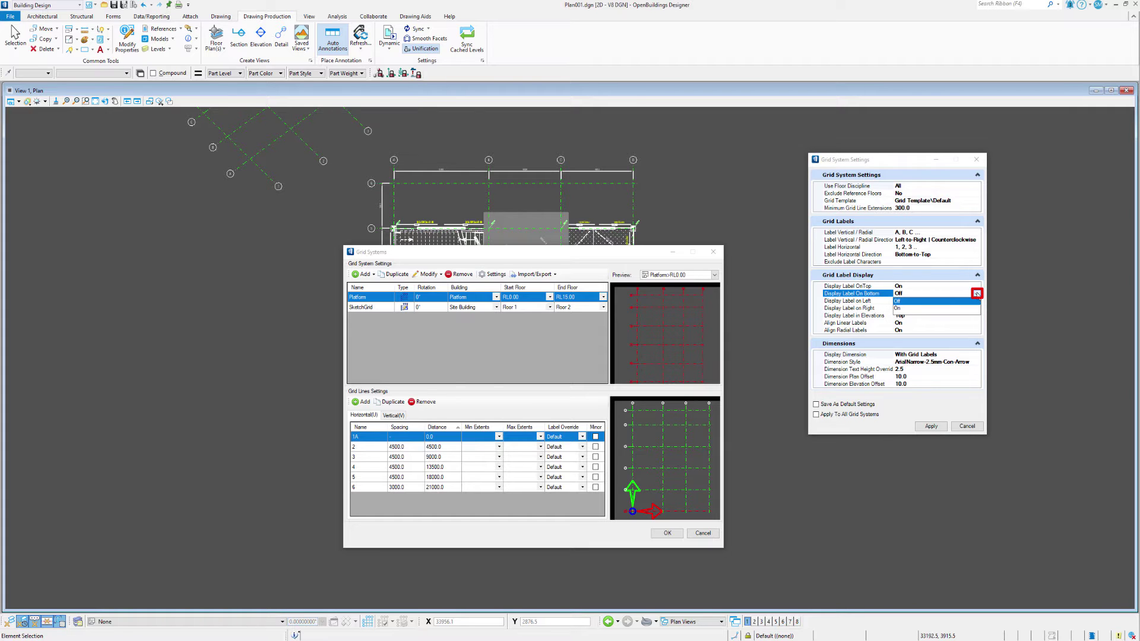
left_click(900, 309)
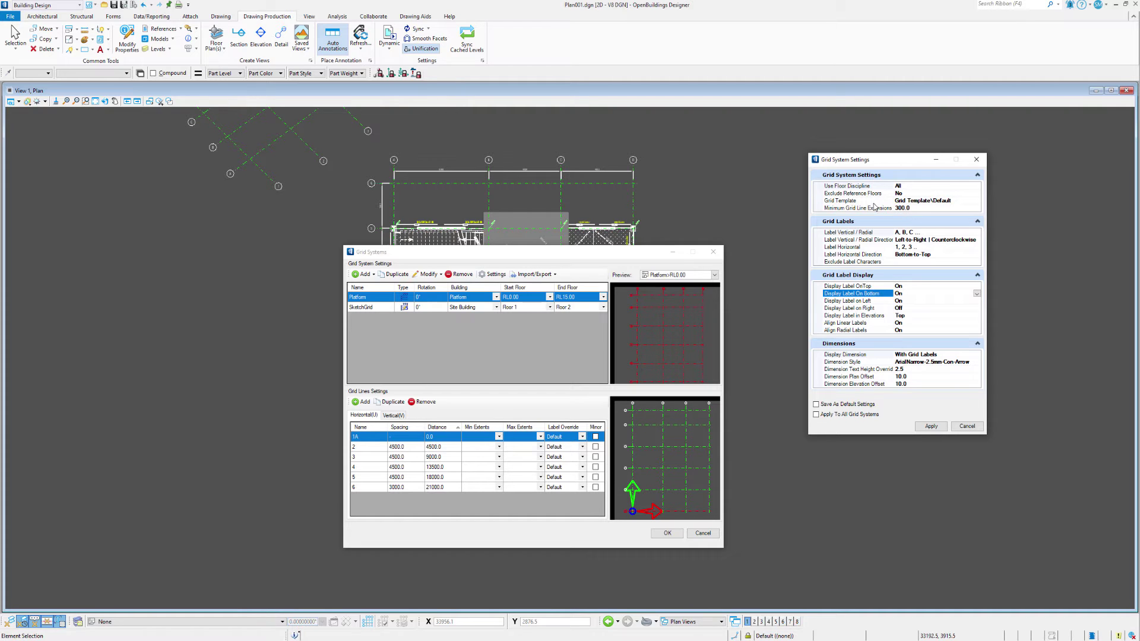
Step: Check which element templates Plan001.dgn offers by opening template management from the Grid Template setting, and close it
left_click(952, 203)
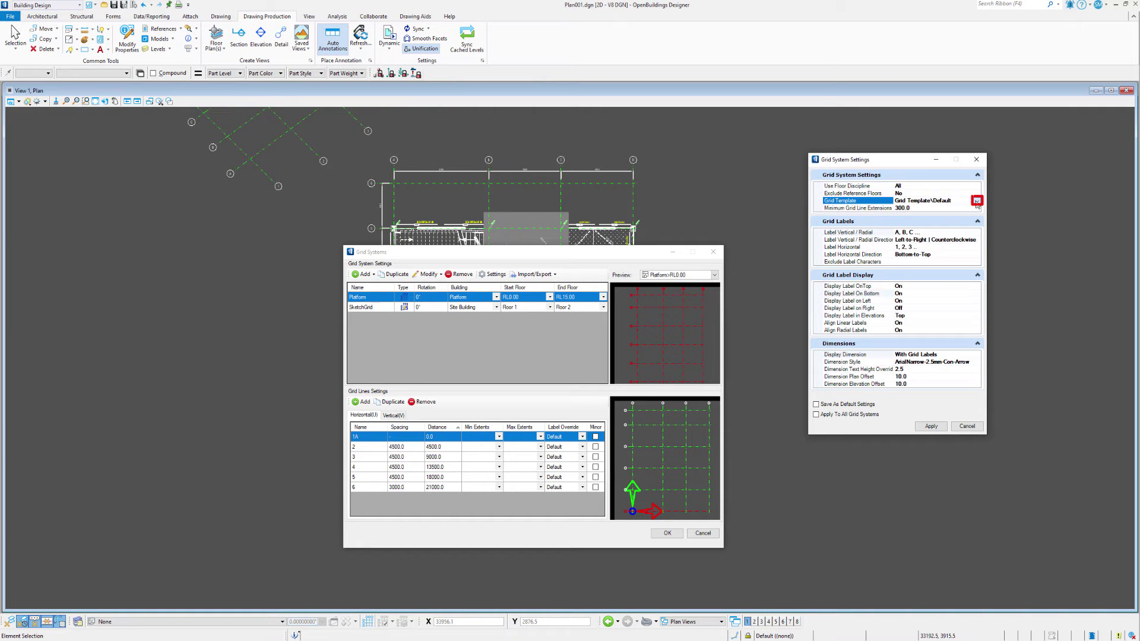
left_click(977, 202)
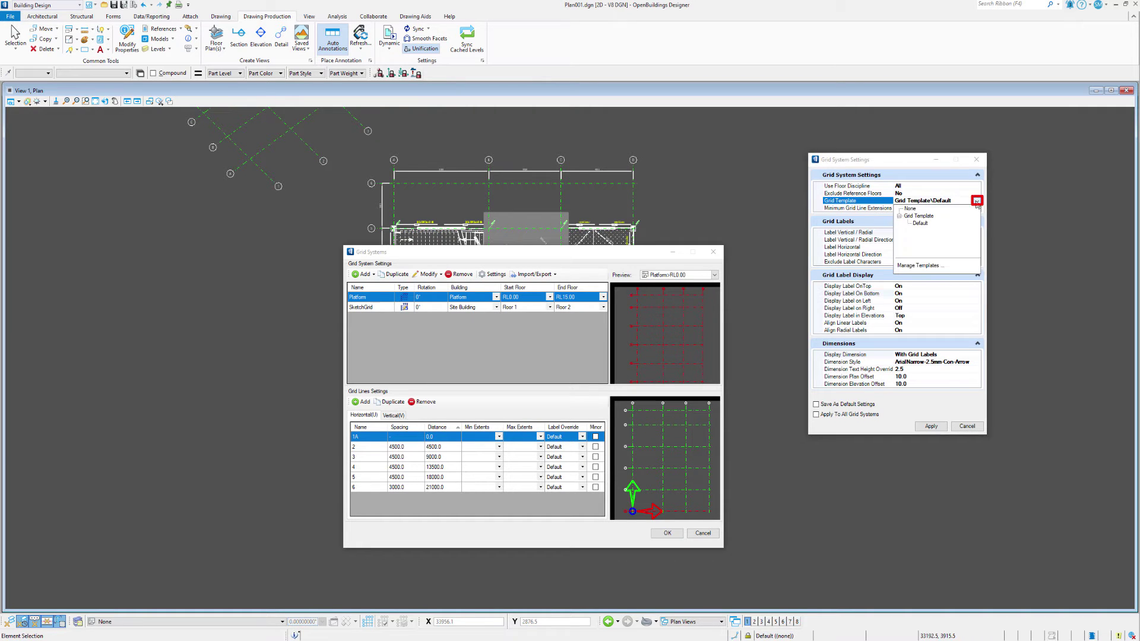
left_click(925, 266)
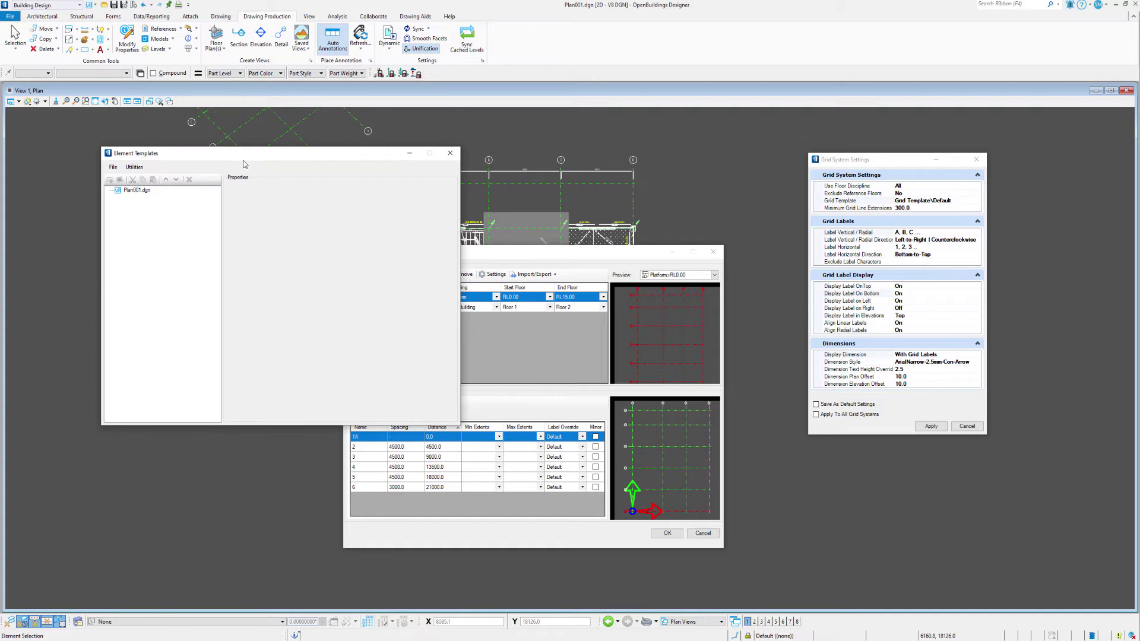
left_click_drag(247, 162, 586, 191)
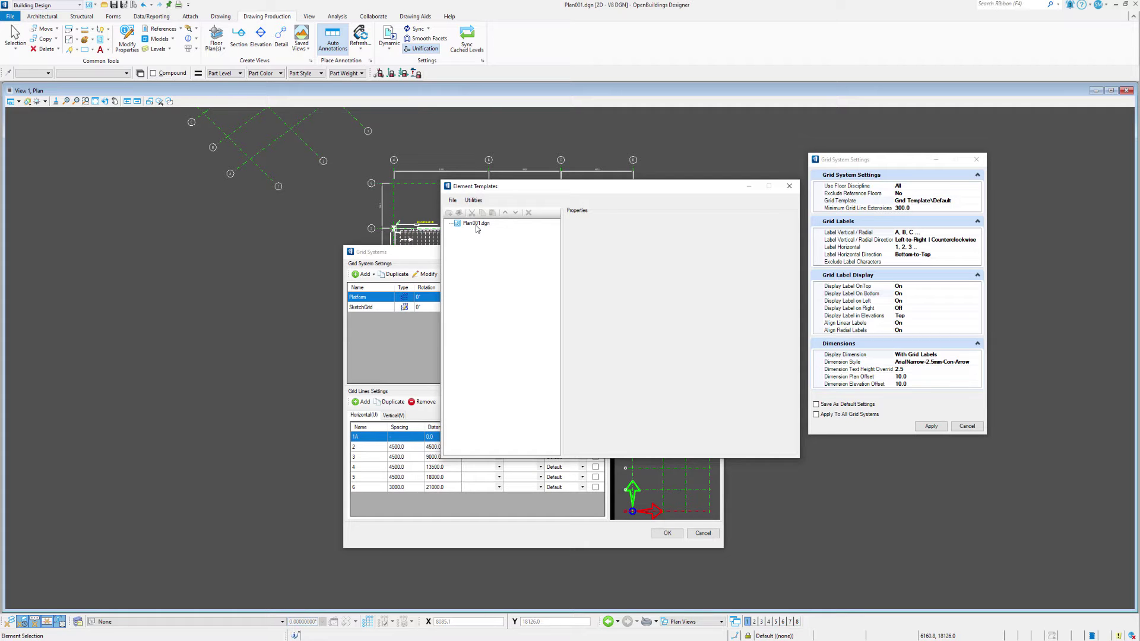
left_click(789, 185)
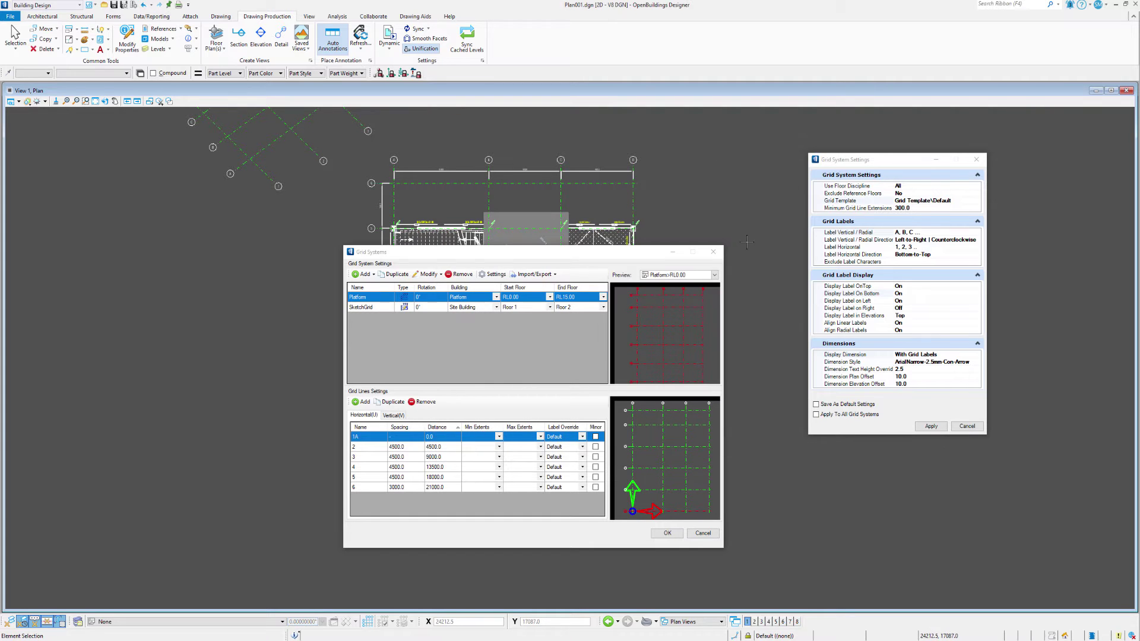
Step: Apply the Platform grid's settings and accept the grid system changes
left_click(931, 427)
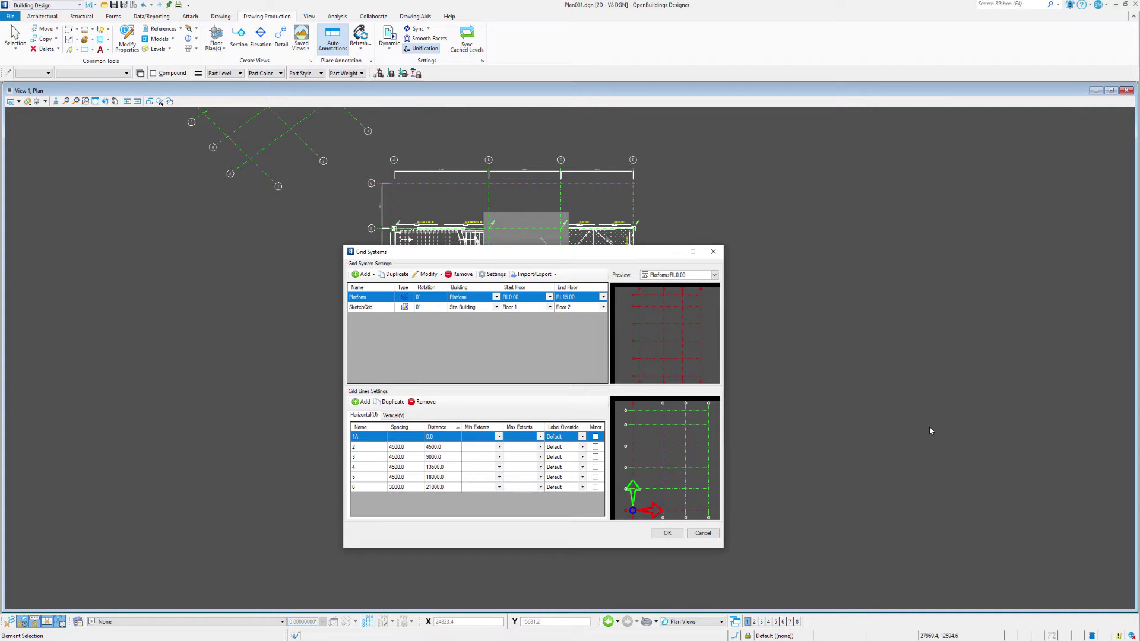
left_click(667, 535)
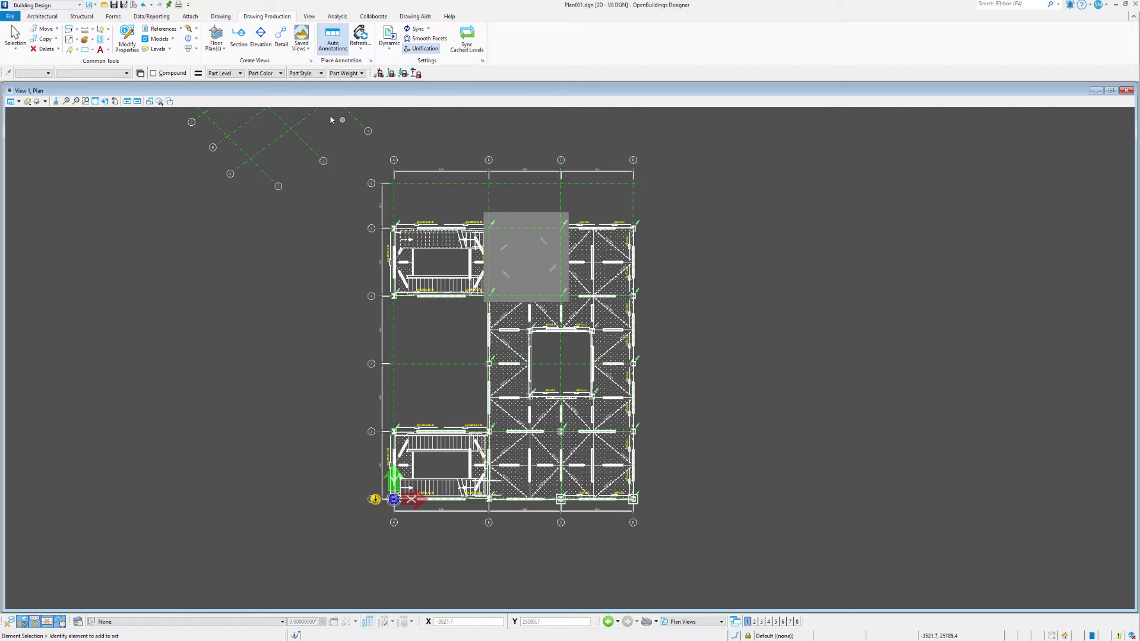
Step: Filter the configuration variables by "grid" and examine the full file path of BB_GRID_TEMPLATE_DGNLIB
left_click(998, 5)
type("configuration")
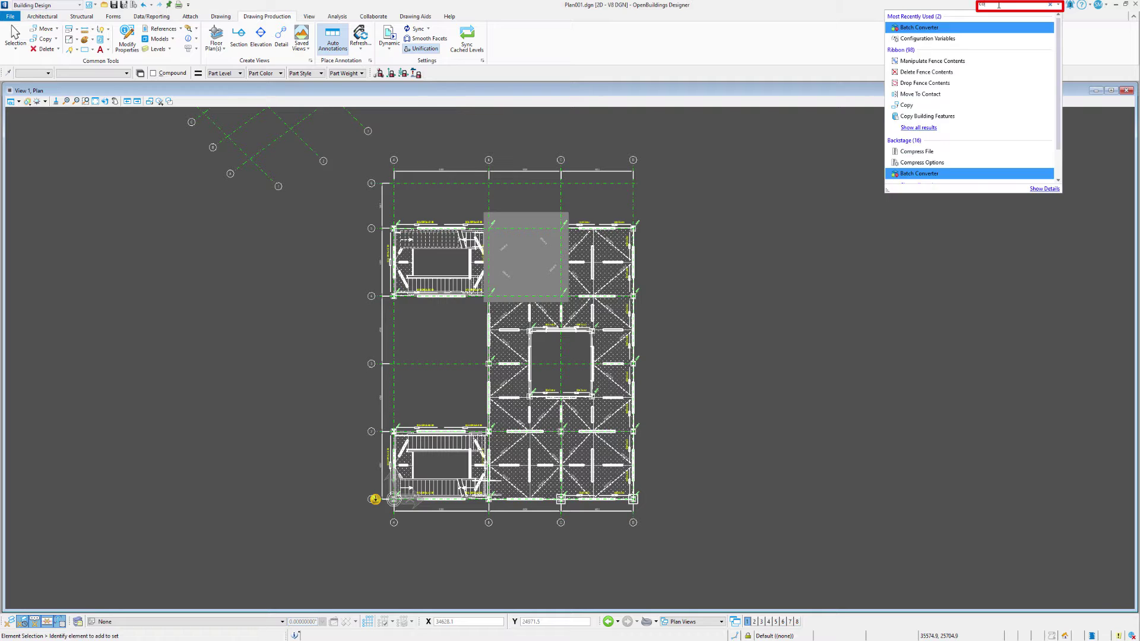
key("Return")
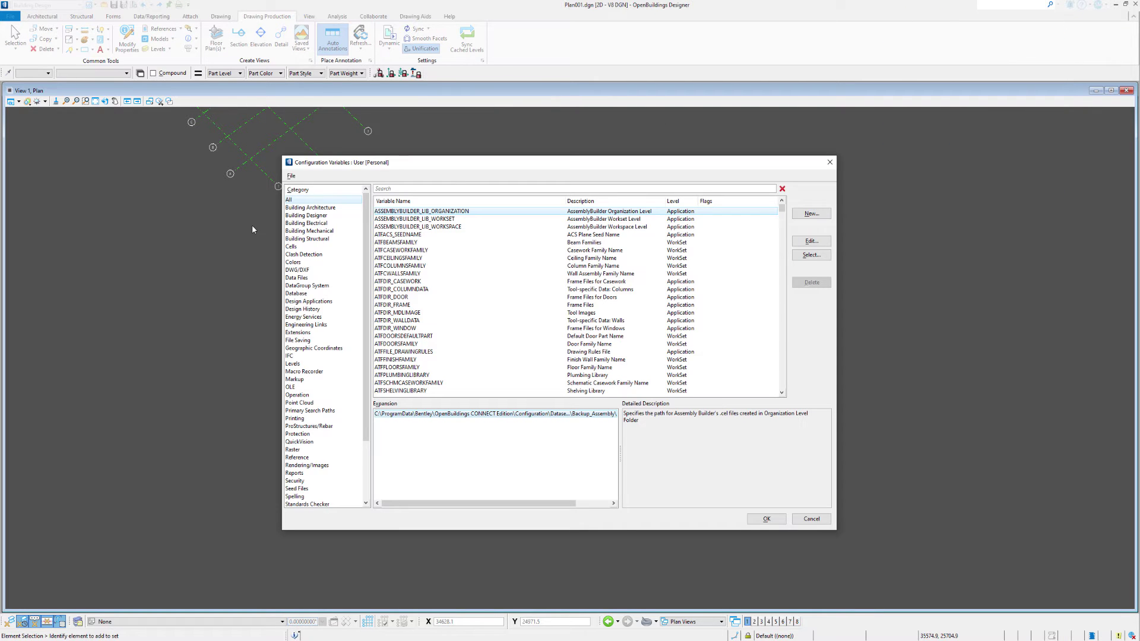
left_click(395, 190)
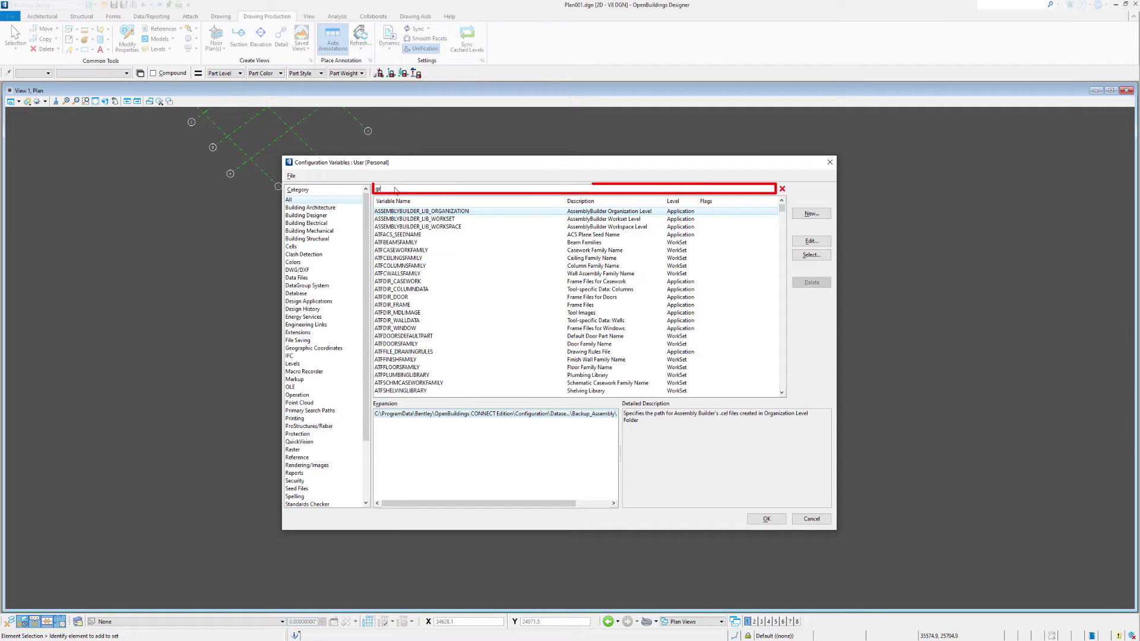
type("grid")
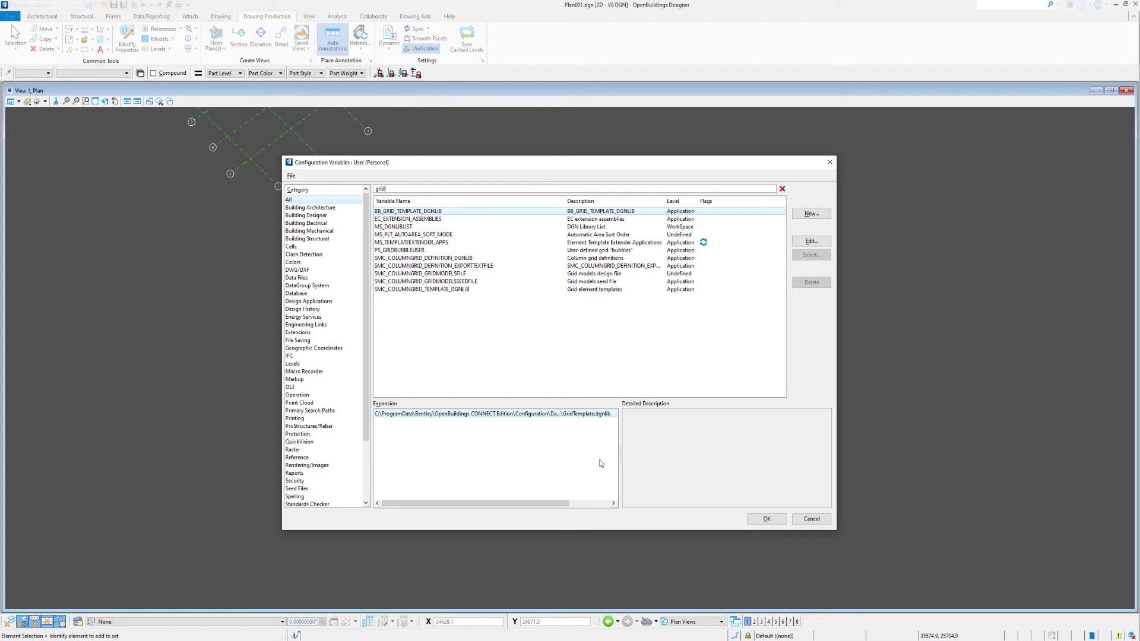
left_click_drag(620, 457, 725, 457)
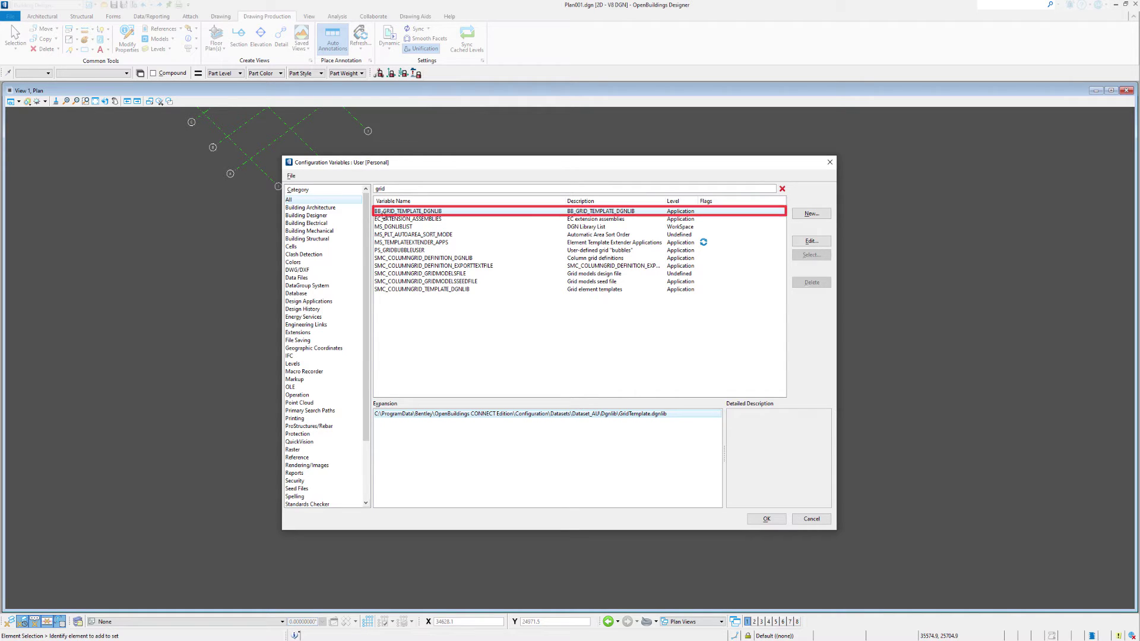
left_click(775, 520)
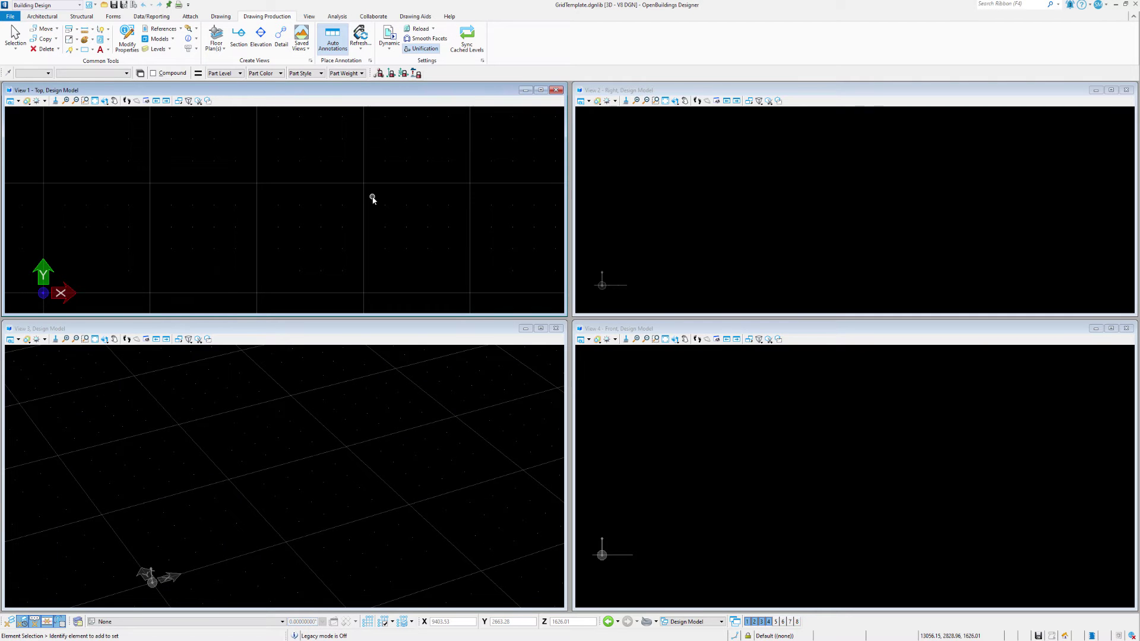
Step: Switch to the Modeling workflow and open the element template manager for GridTemplate.dgnlib
left_click(46, 5)
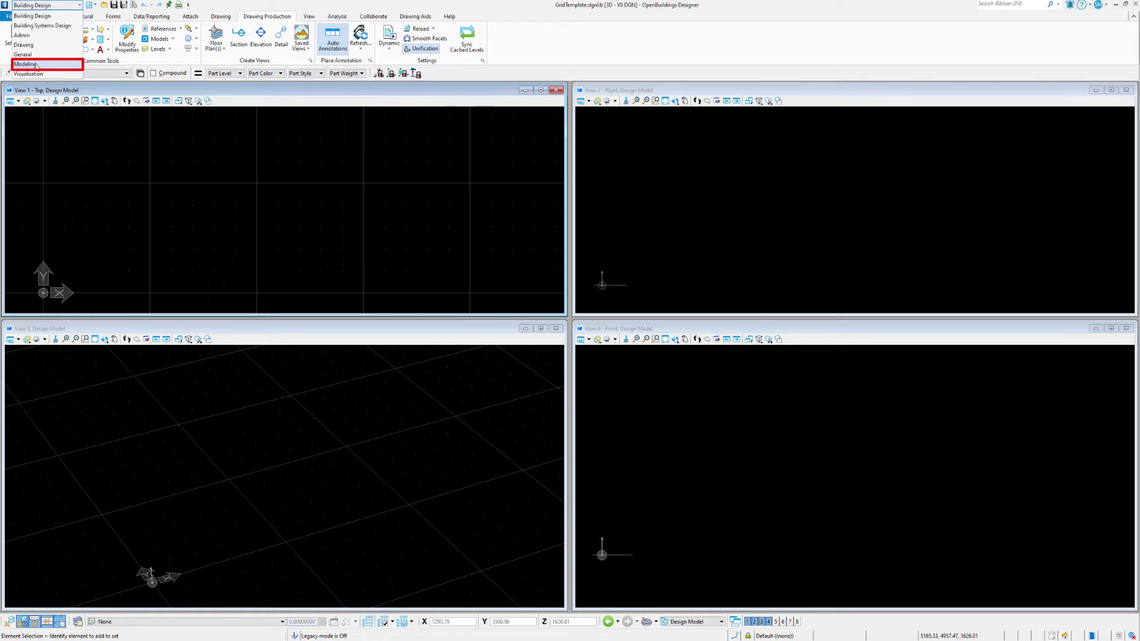
left_click(36, 64)
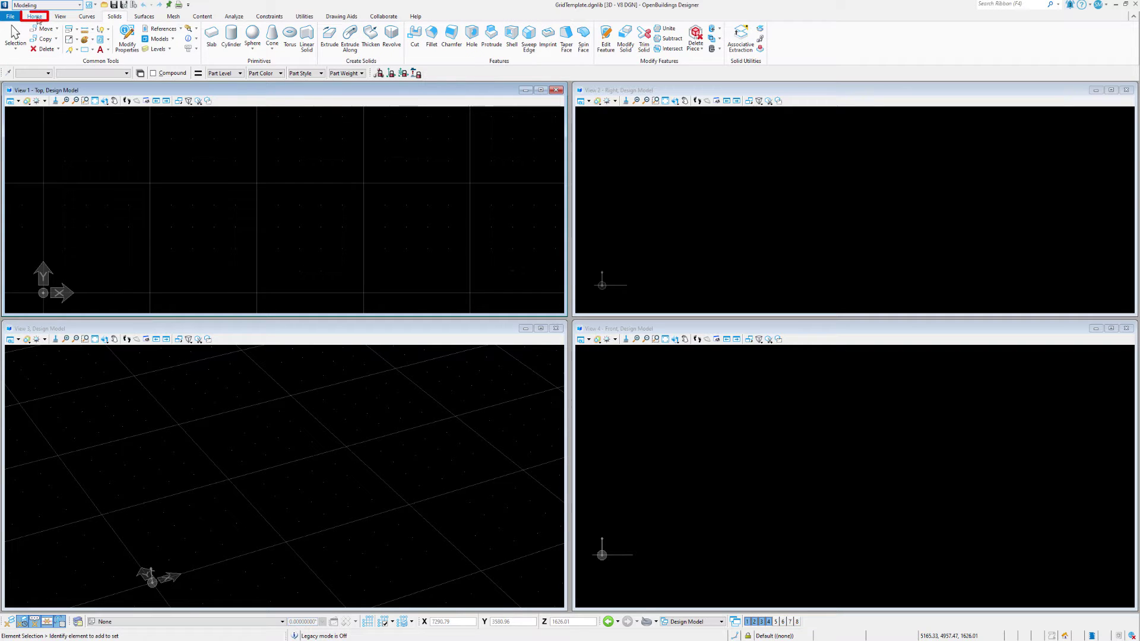
left_click(36, 16)
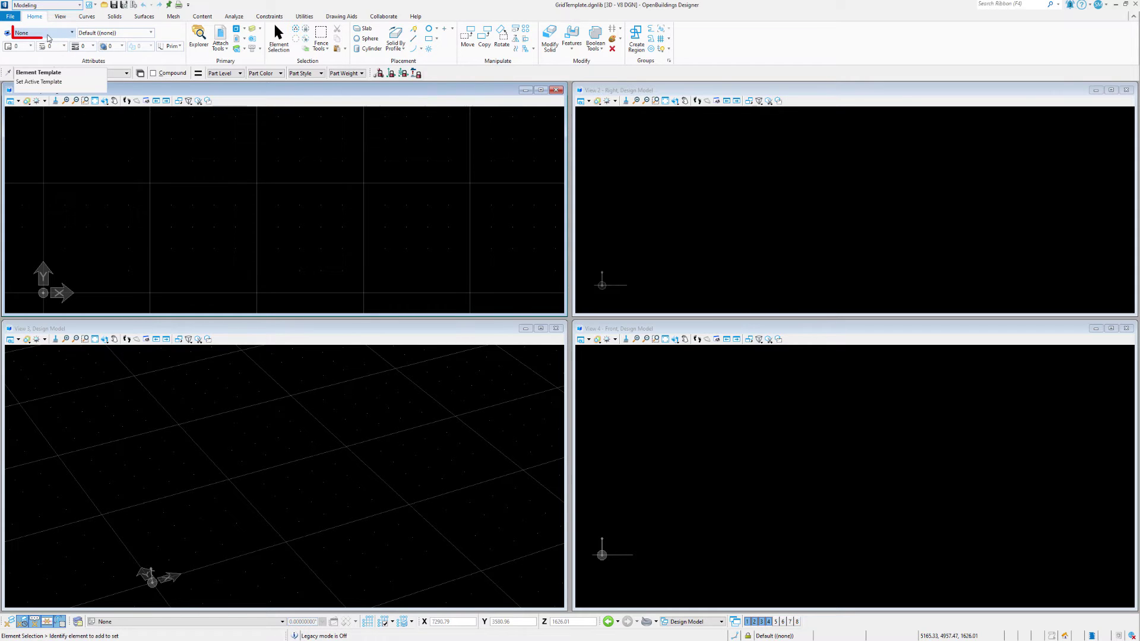
left_click(45, 34)
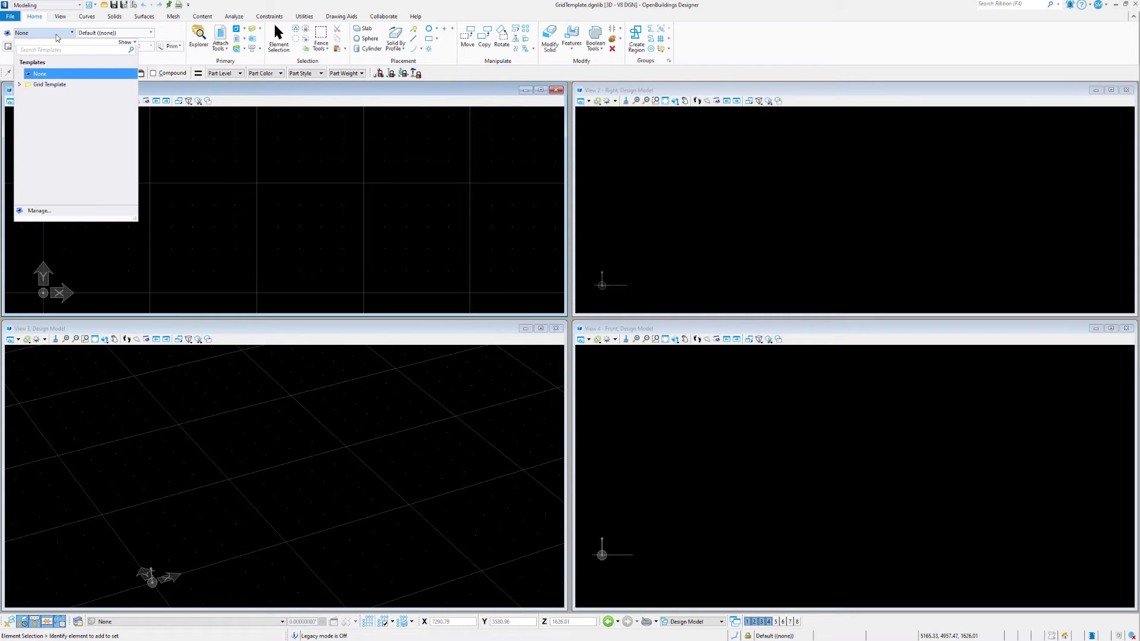
left_click(20, 84)
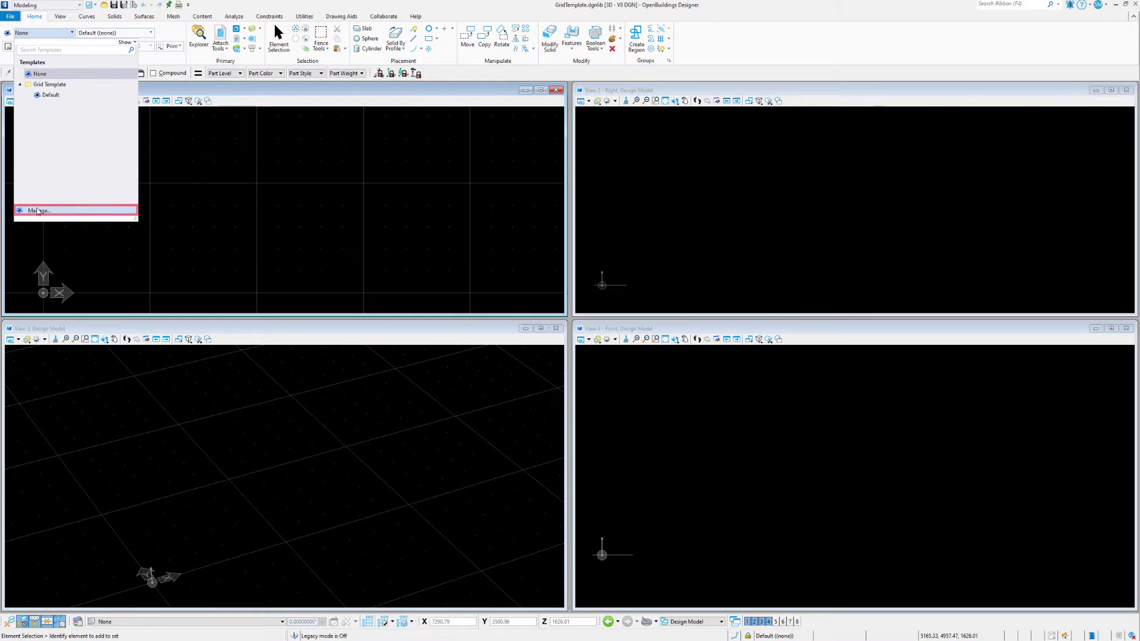
left_click(37, 210)
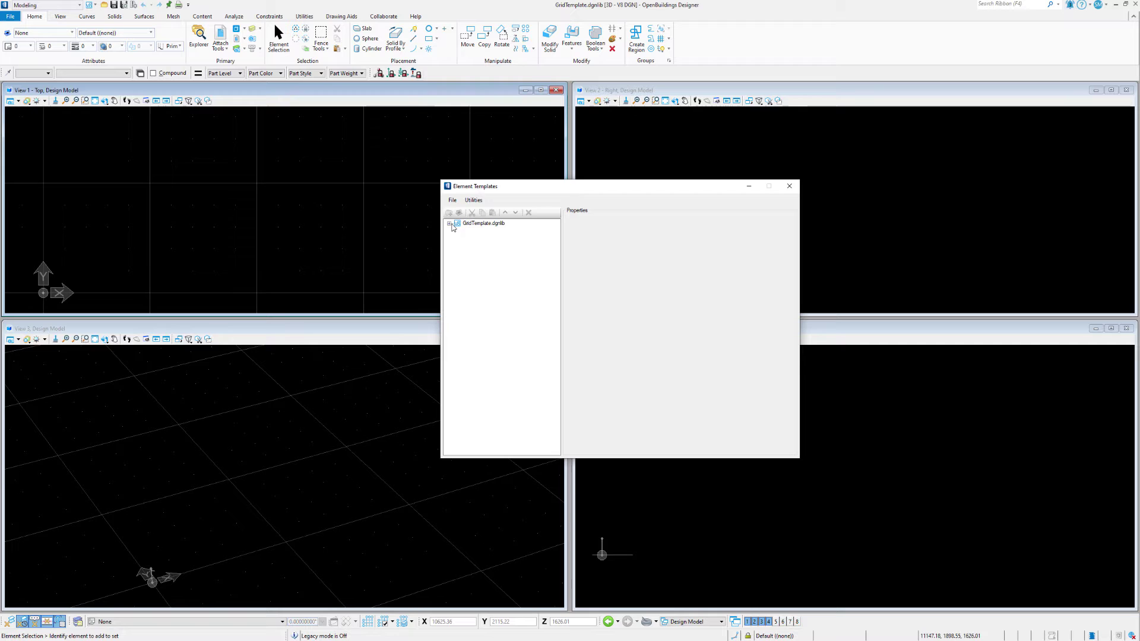
Step: Open the Default template under Grid Template and examine its ElevationAnnotation settings for the label, lines, target and target mask
left_click(450, 224)
left_click(457, 230)
left_click(474, 238)
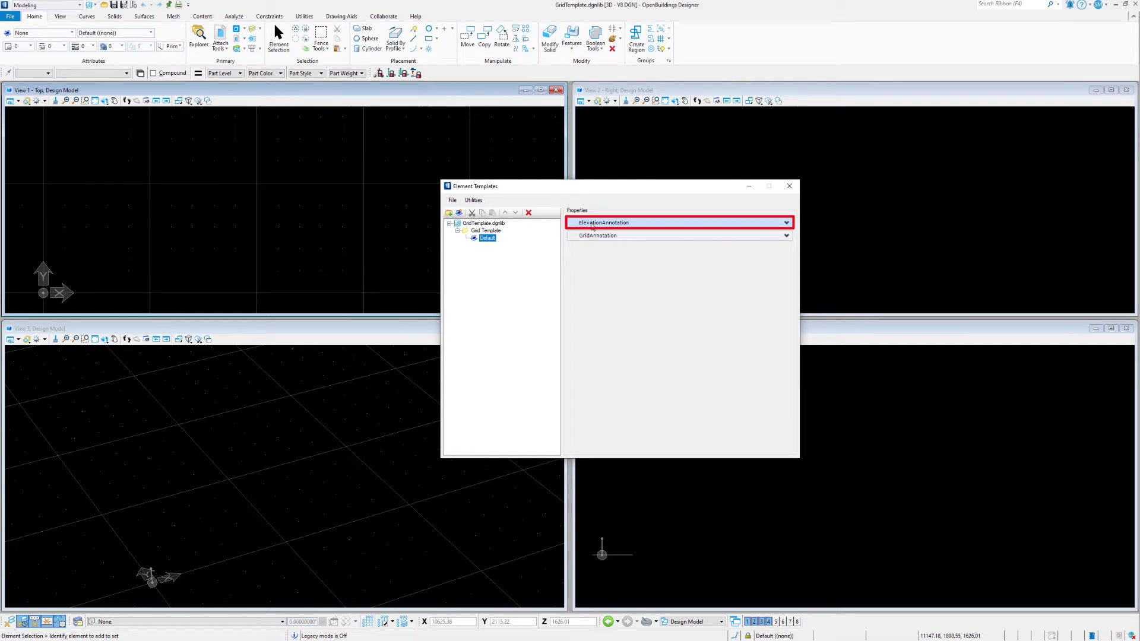
left_click(596, 222)
left_click(596, 270)
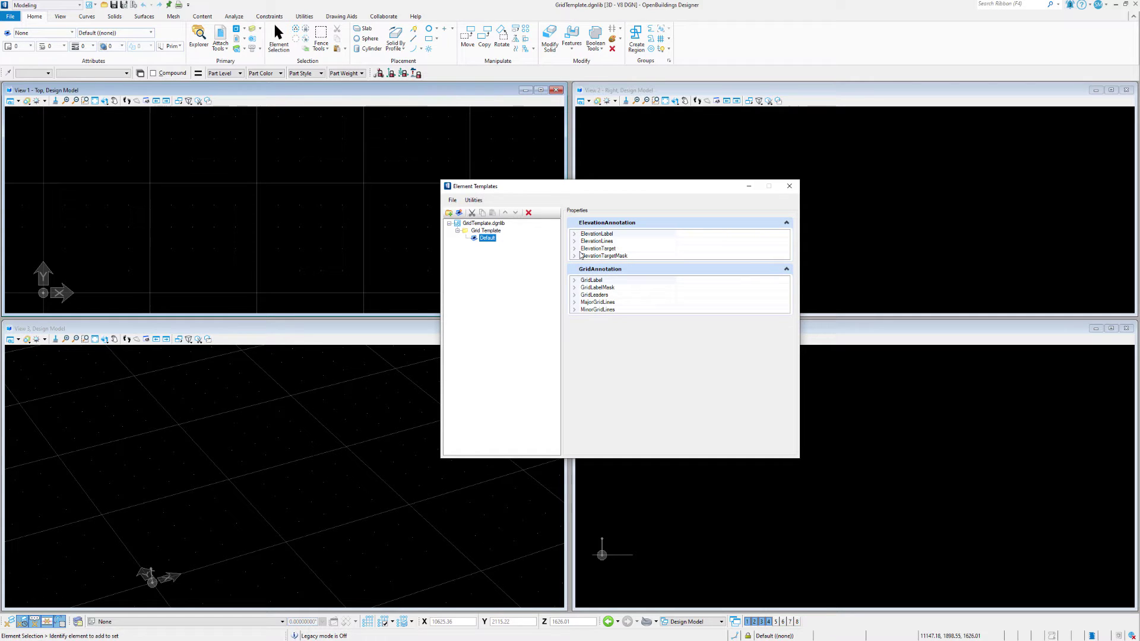
left_click(575, 256)
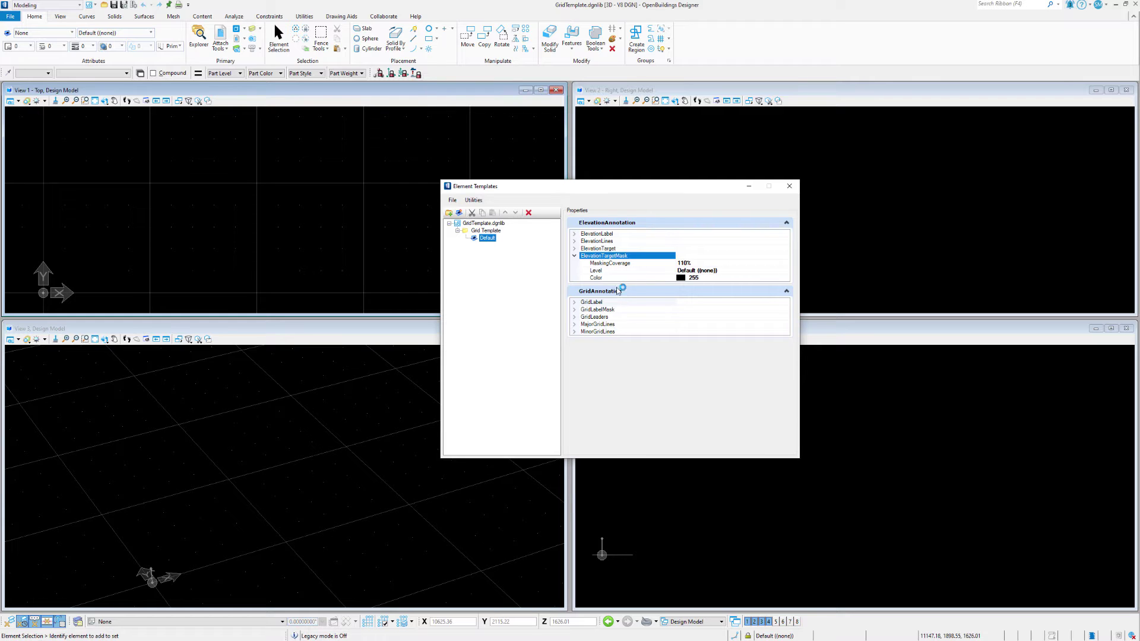
left_click(576, 235)
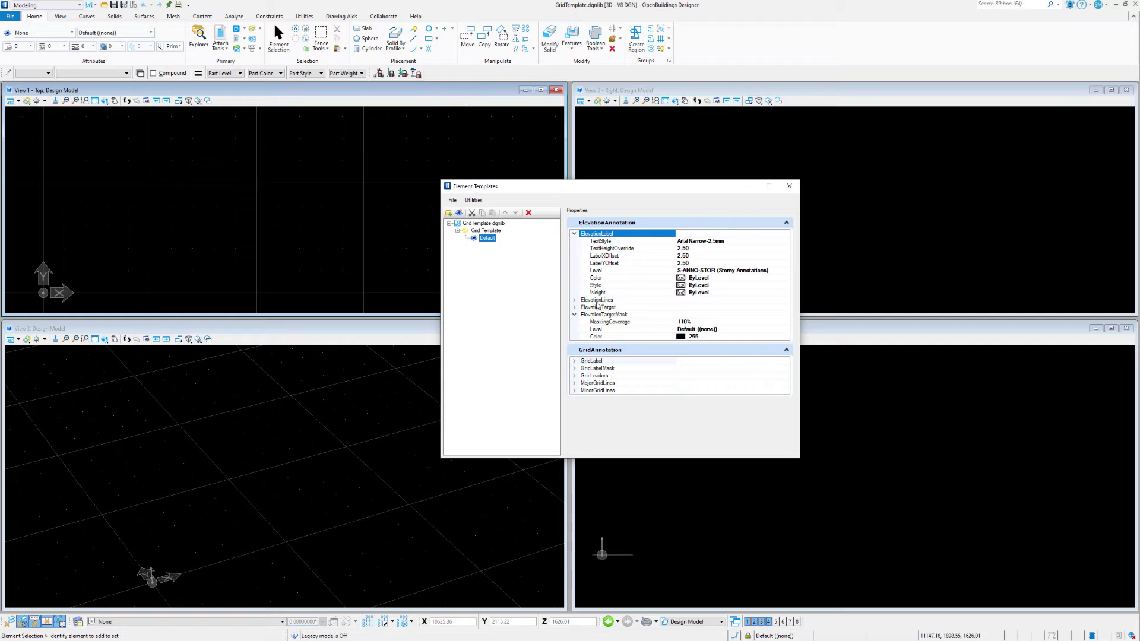
left_click(574, 300)
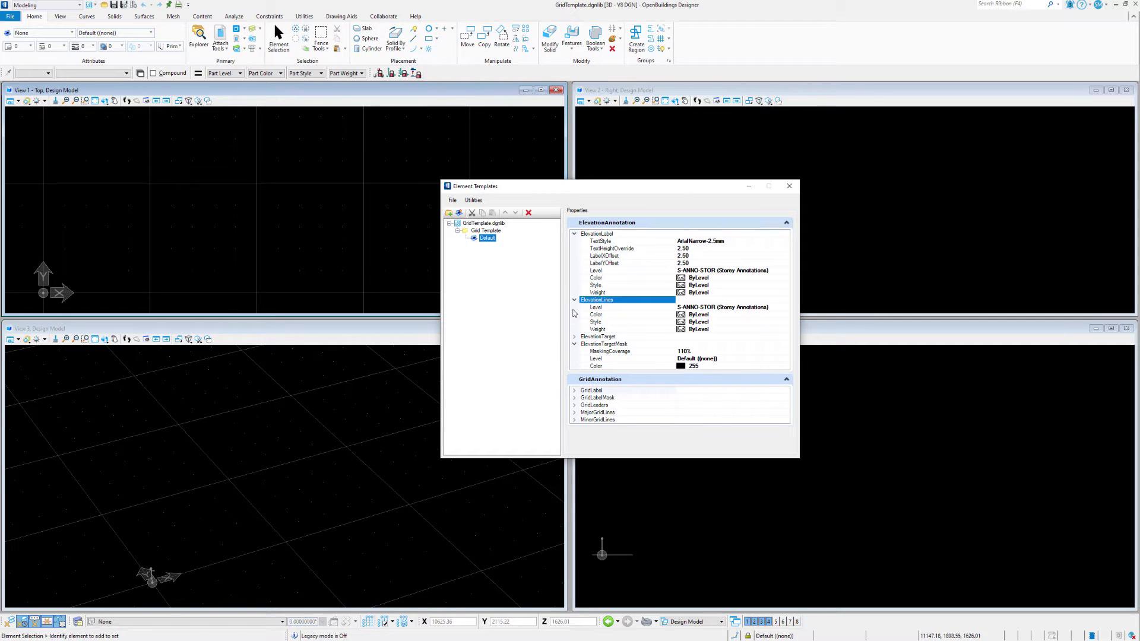
left_click(574, 337)
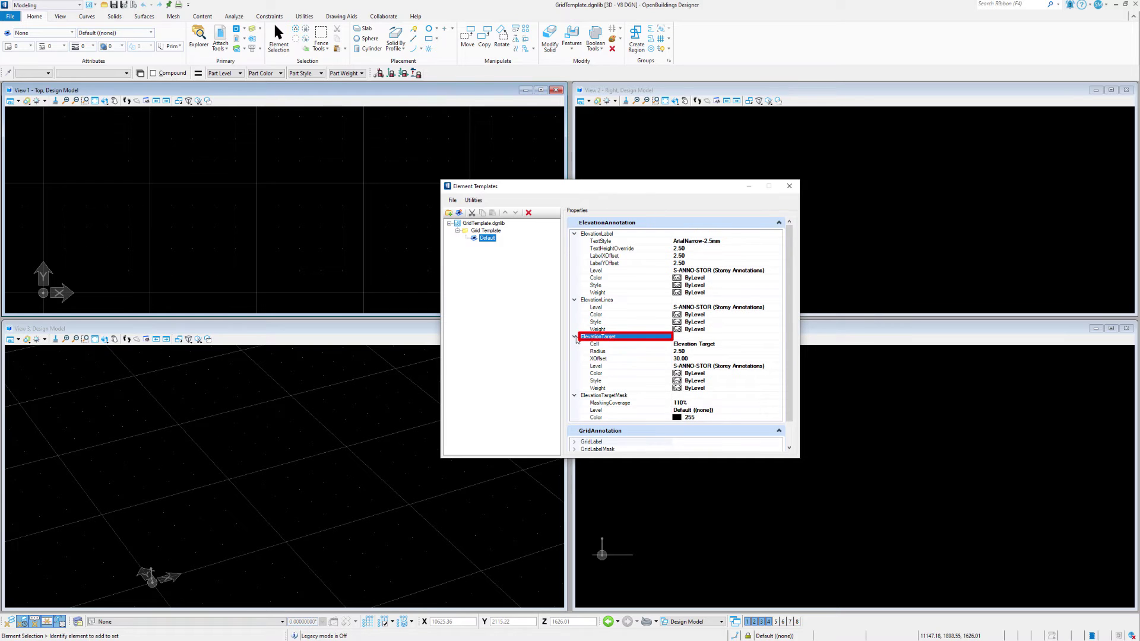
scroll(632, 350, "down", 1)
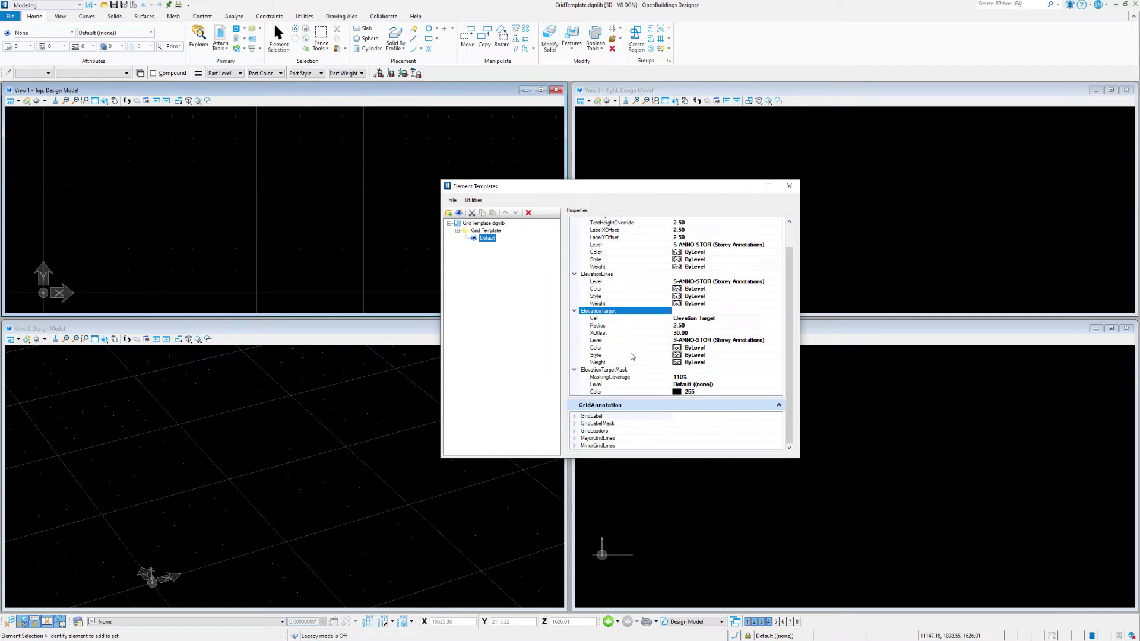
Step: Examine the Default template's GridAnnotation settings for label, label mask, leaders and major and minor grid lines, and close the template manager
left_click(575, 416)
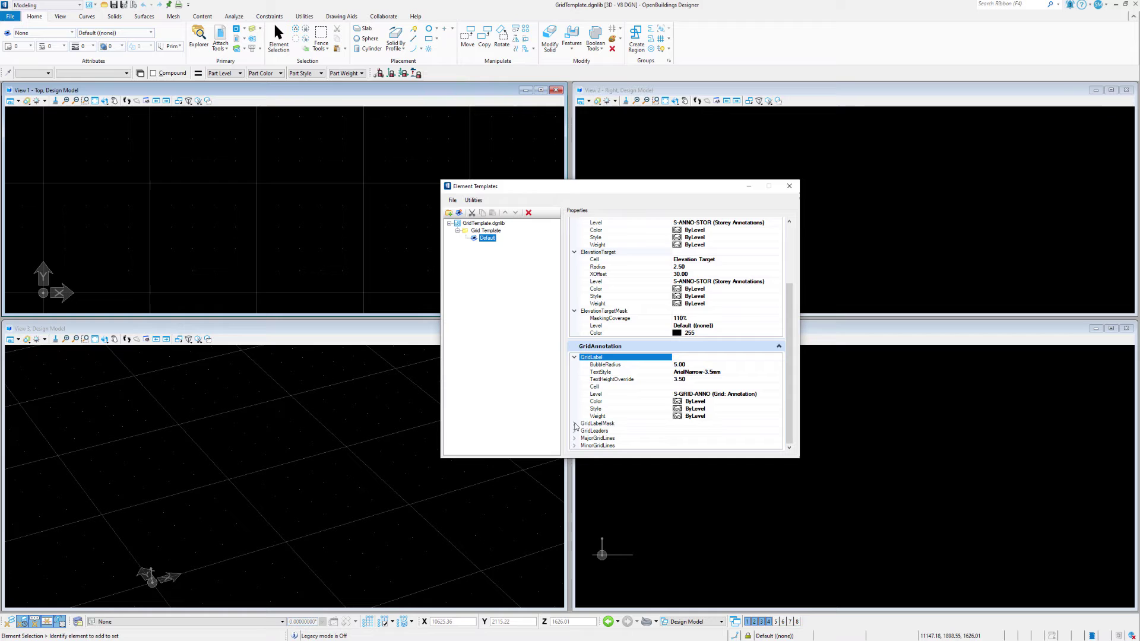
left_click(574, 424)
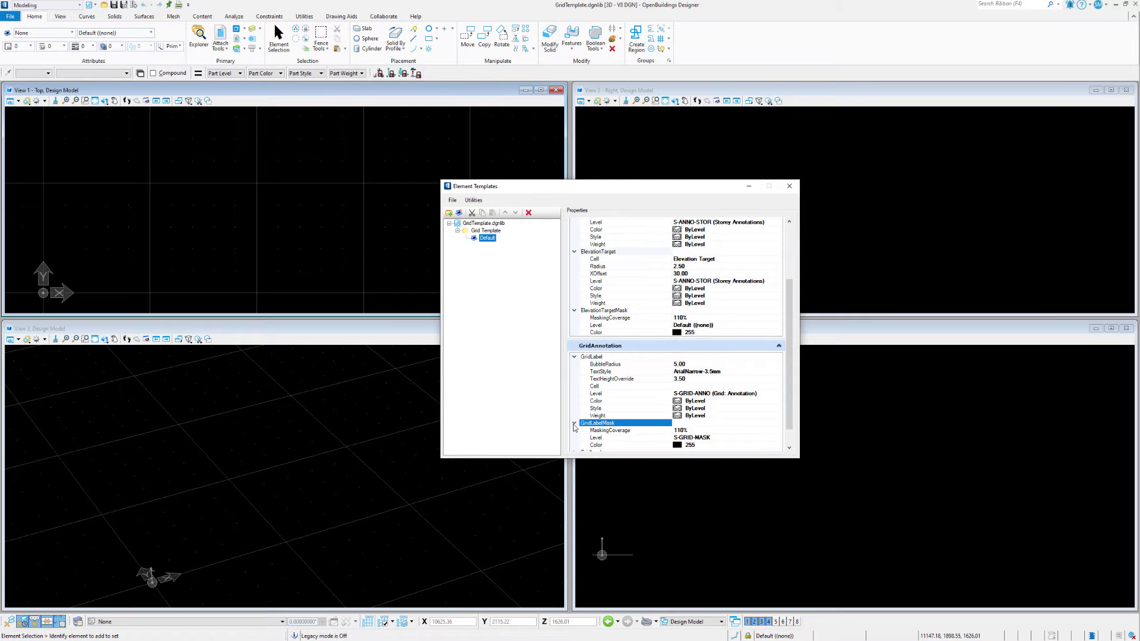
left_click(574, 430)
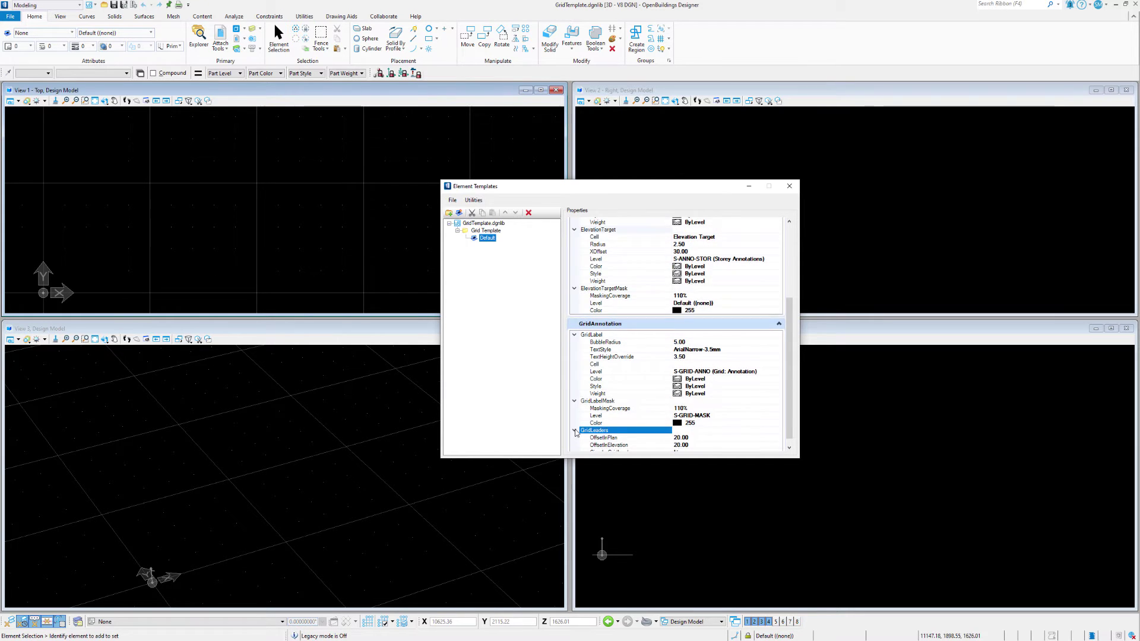
left_click(574, 438)
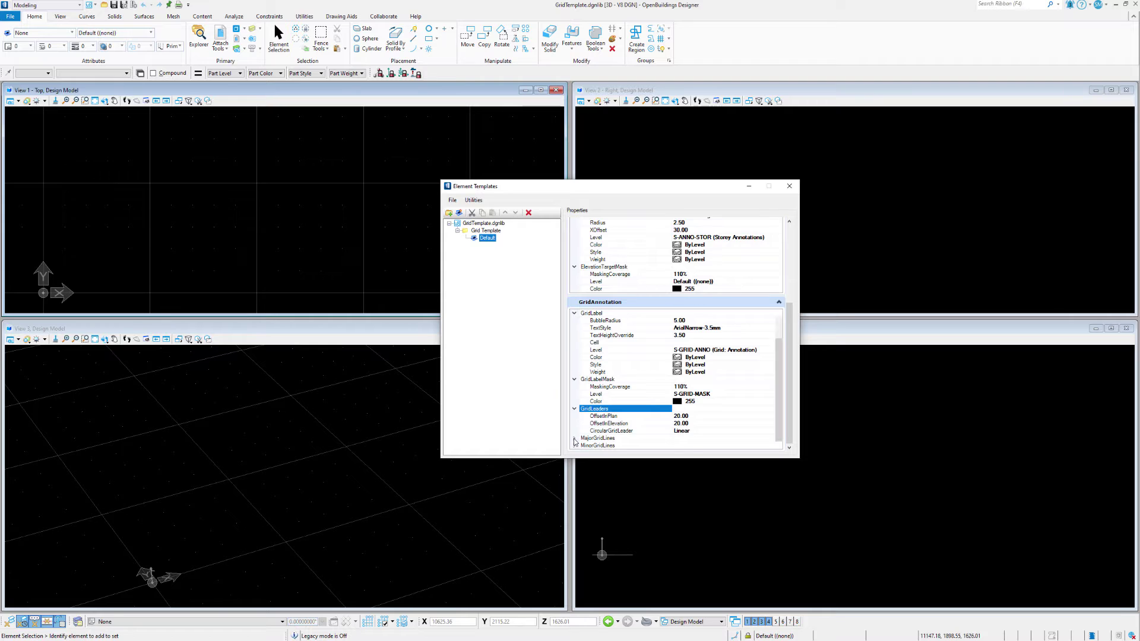
left_click(575, 445)
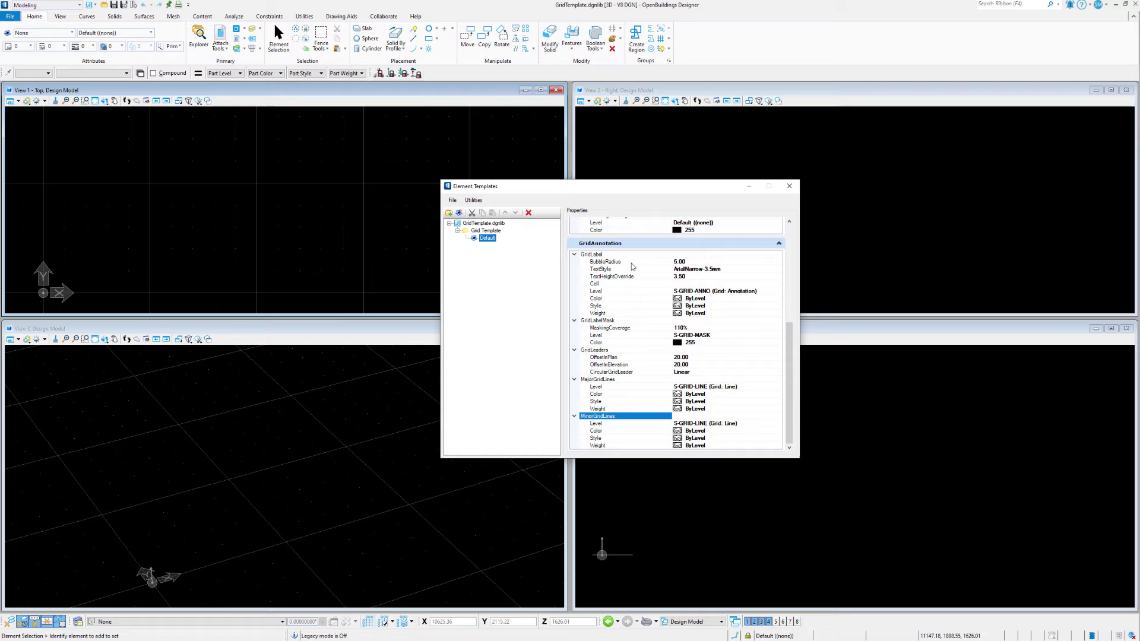
left_click(789, 184)
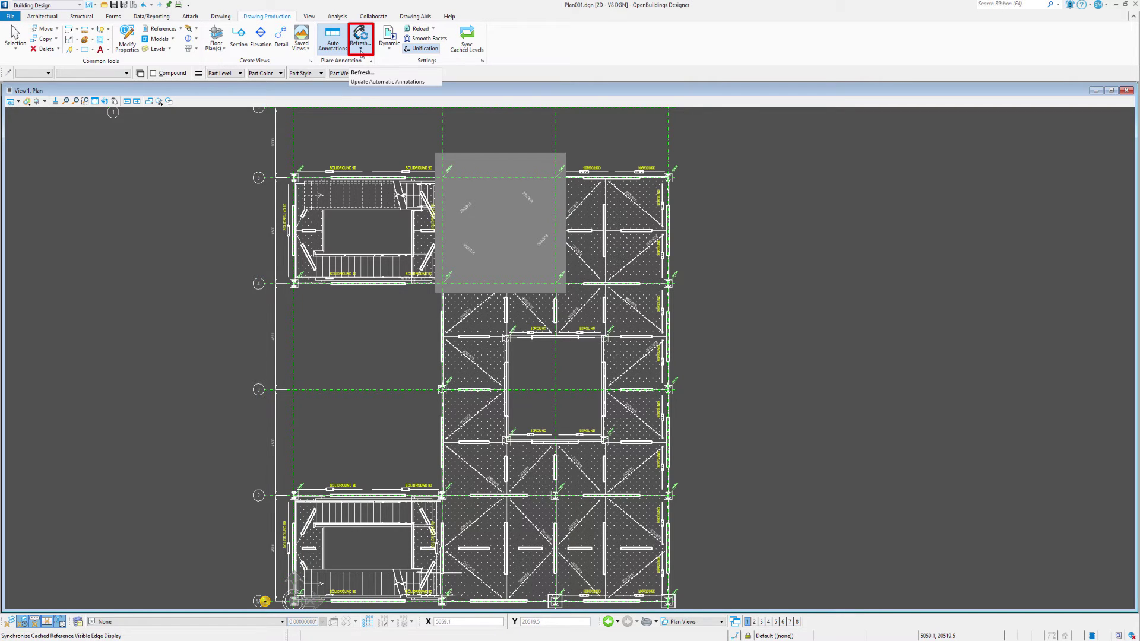
Step: Refresh the automatic annotations in the Plan001.dgn drawing and examine the bubble of grid line 3
left_click(361, 50)
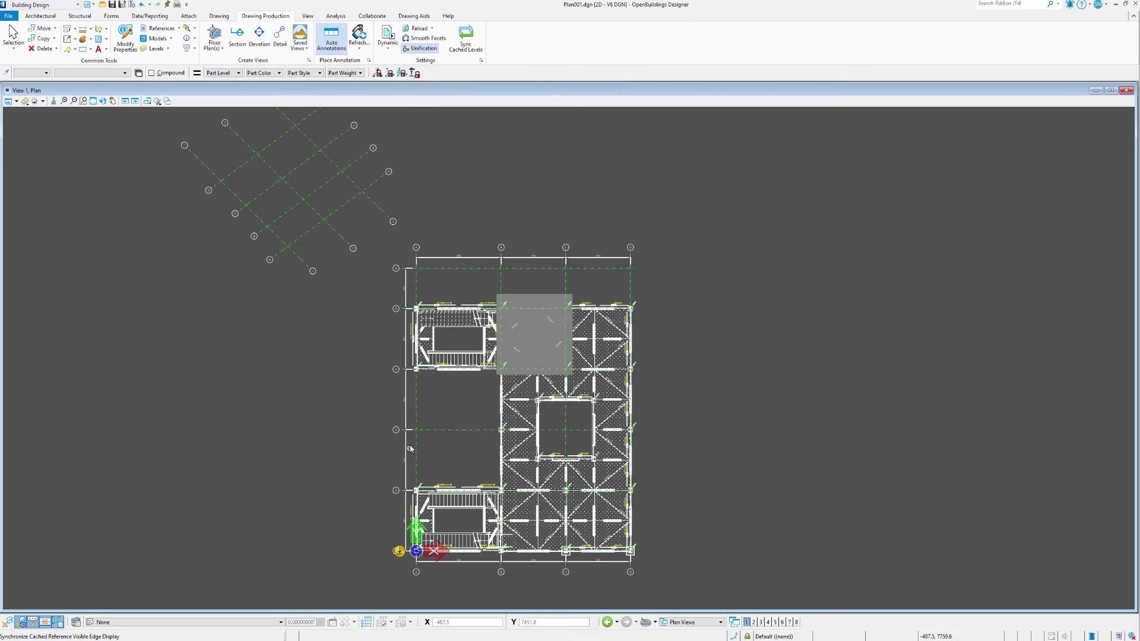
scroll(410, 443, "up", 5)
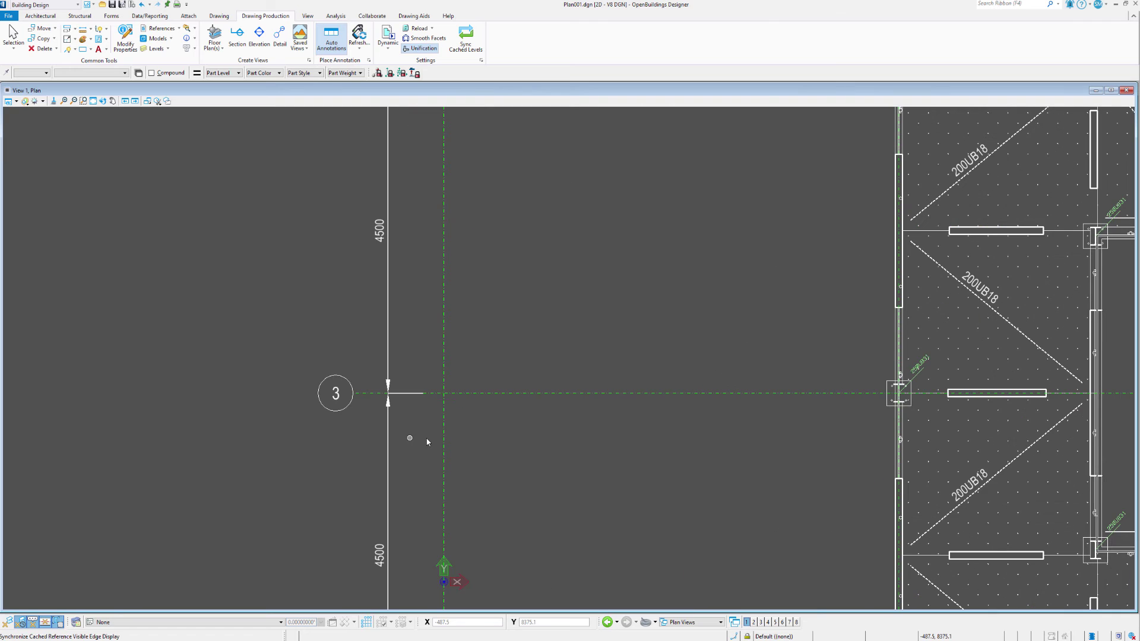
scroll(457, 465, "right", 3)
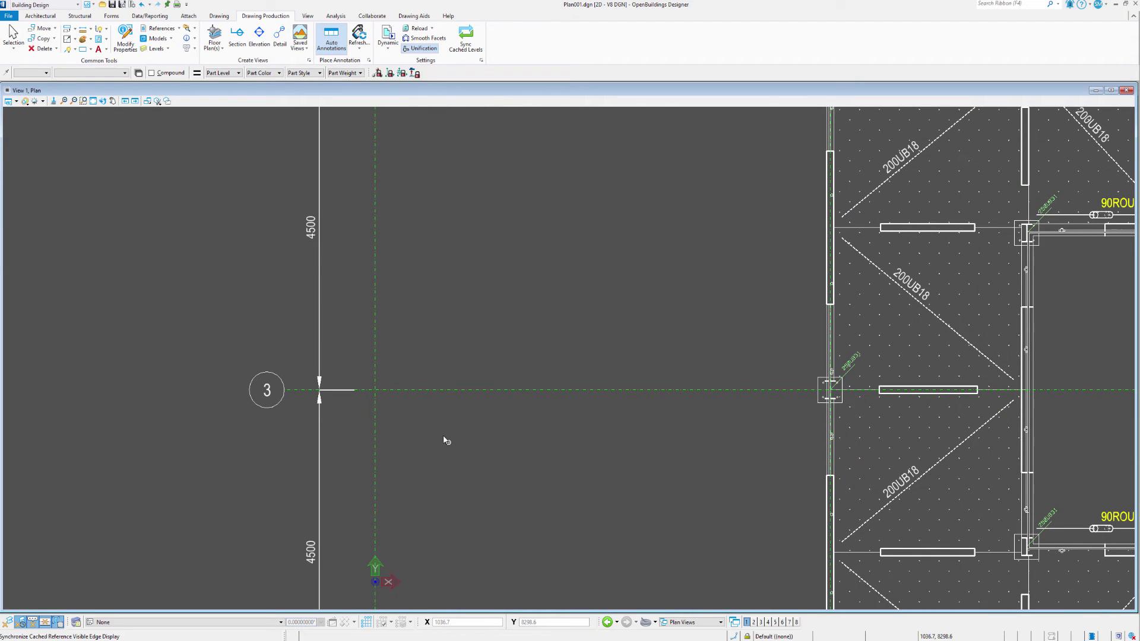
Step: Set the annotation scale of the Plan drawing model to 1:100 in its model properties, and close the model list
left_click(167, 39)
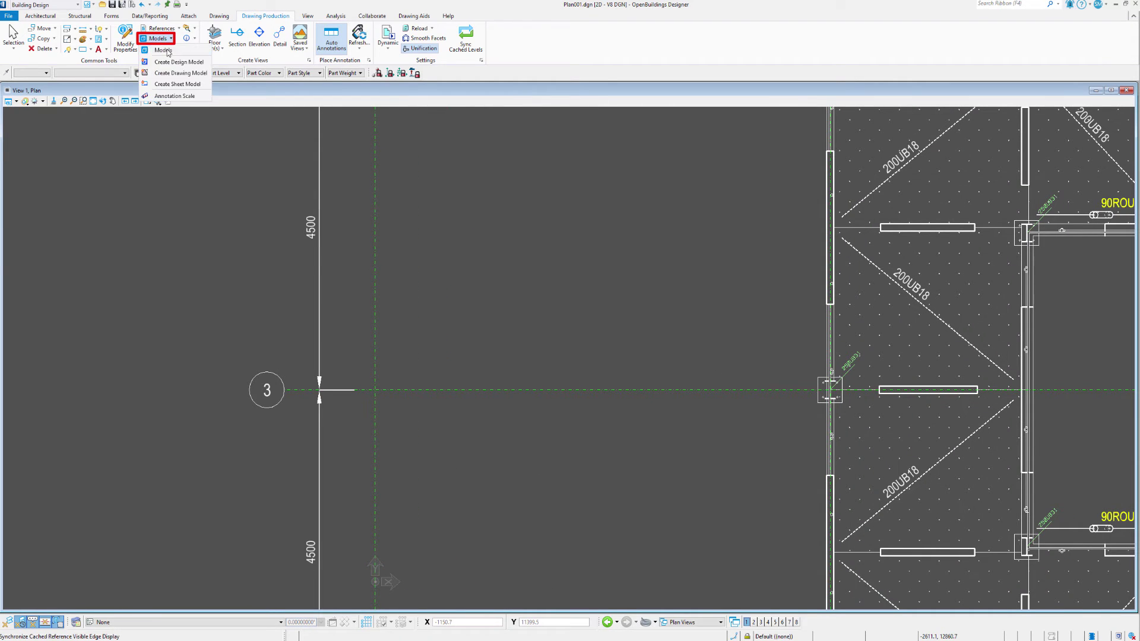
left_click(514, 178)
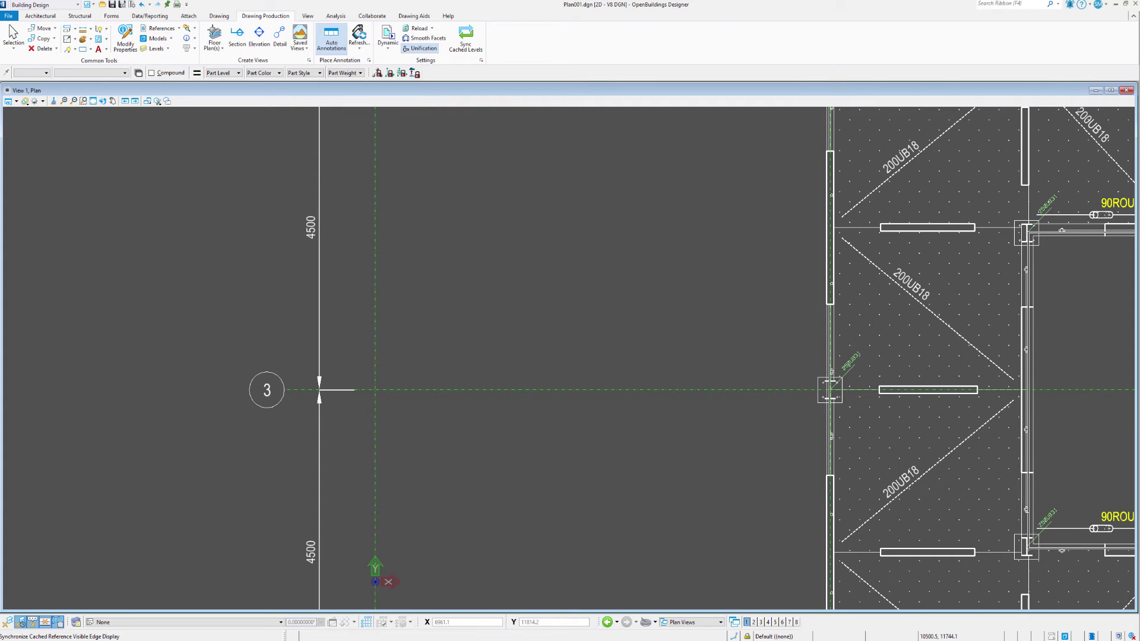
left_click_drag(591, 410, 486, 266)
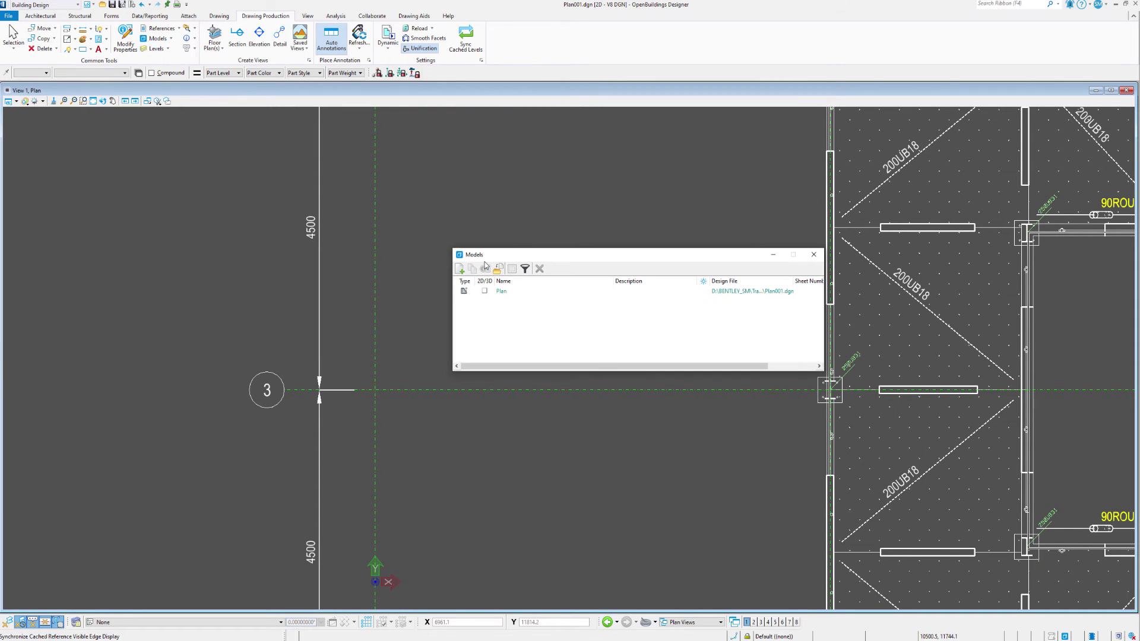
left_click(491, 290)
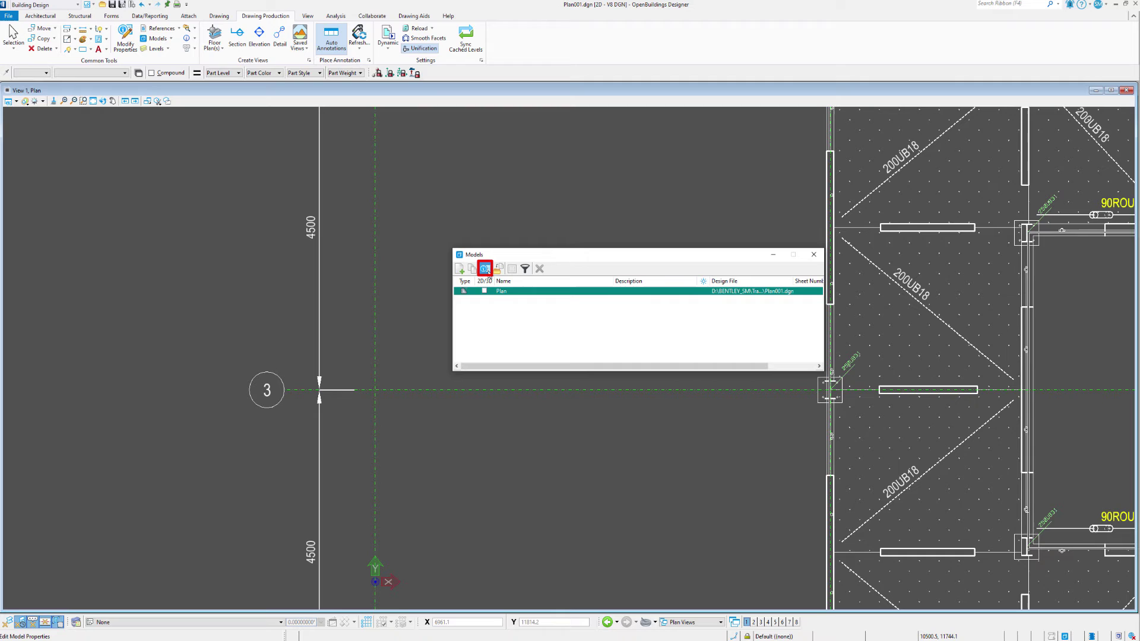
left_click(487, 271)
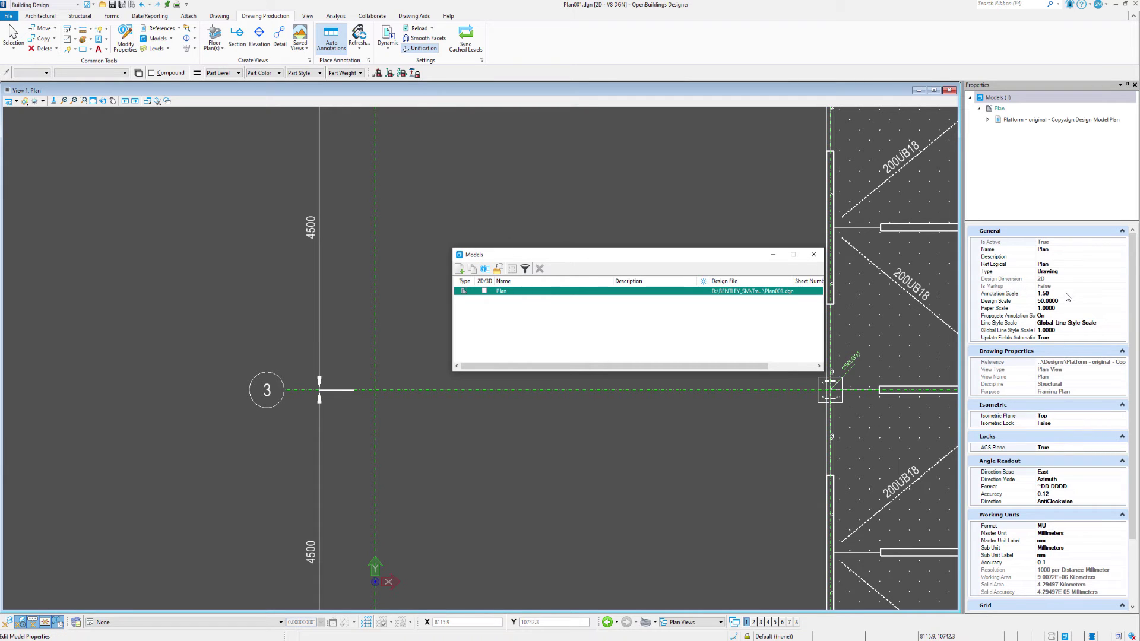
left_click(1045, 293)
left_click(1122, 294)
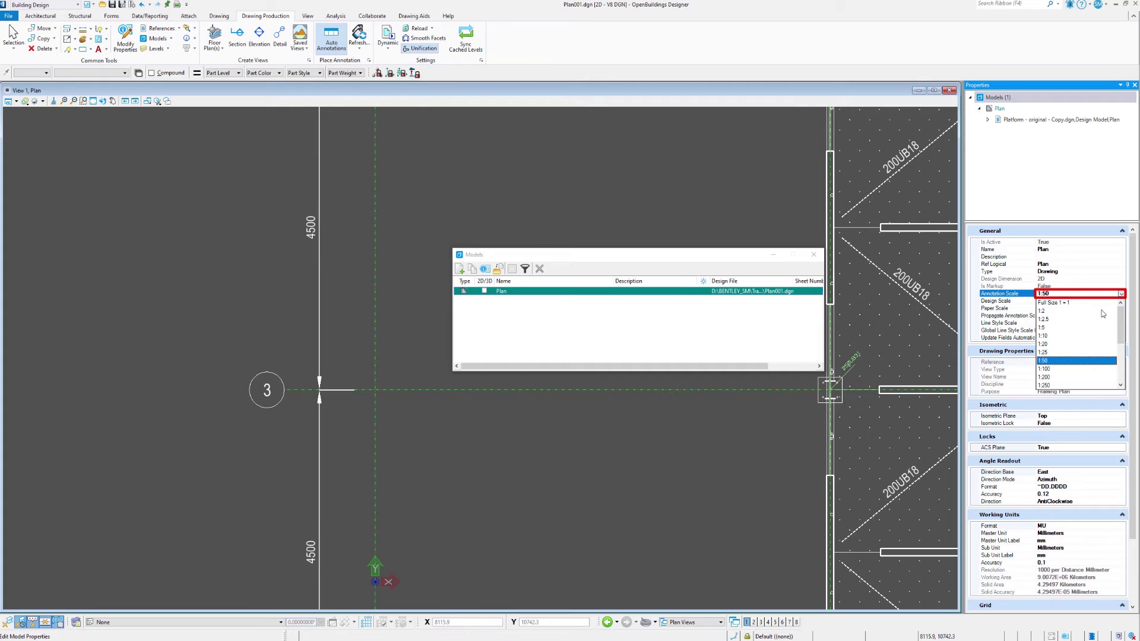
left_click(1049, 370)
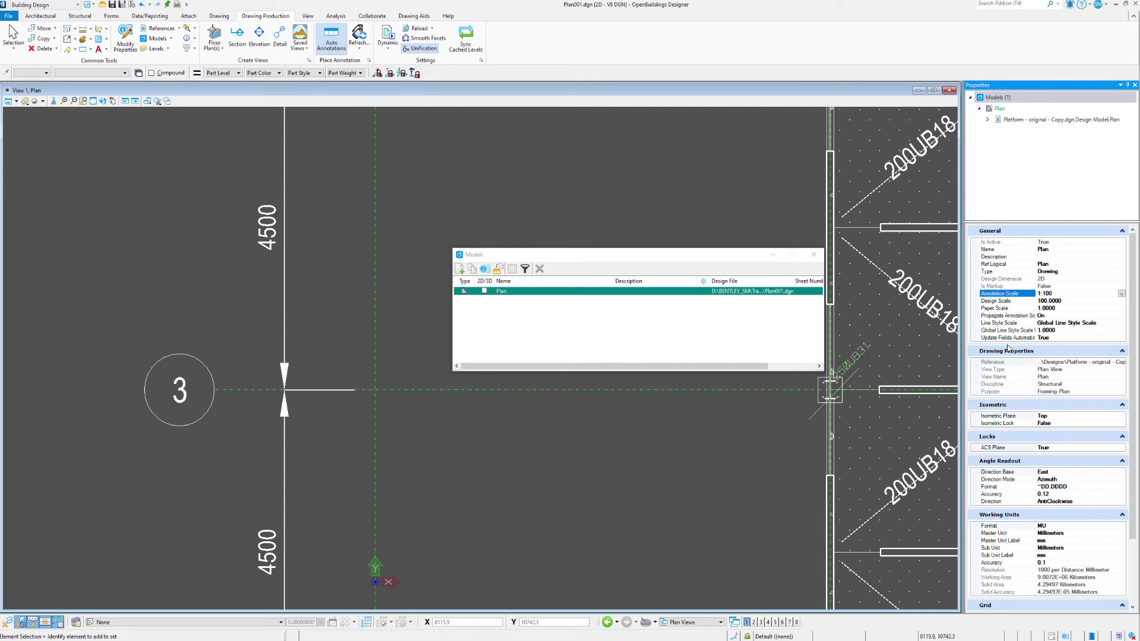
scroll(590, 403, "down", 2)
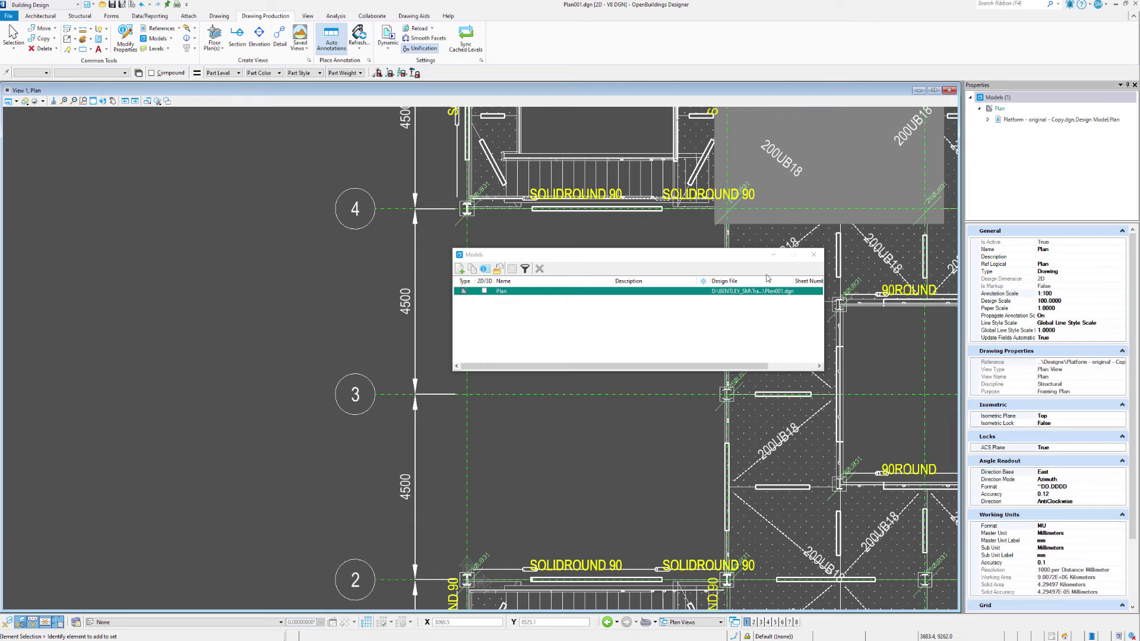
left_click(814, 255)
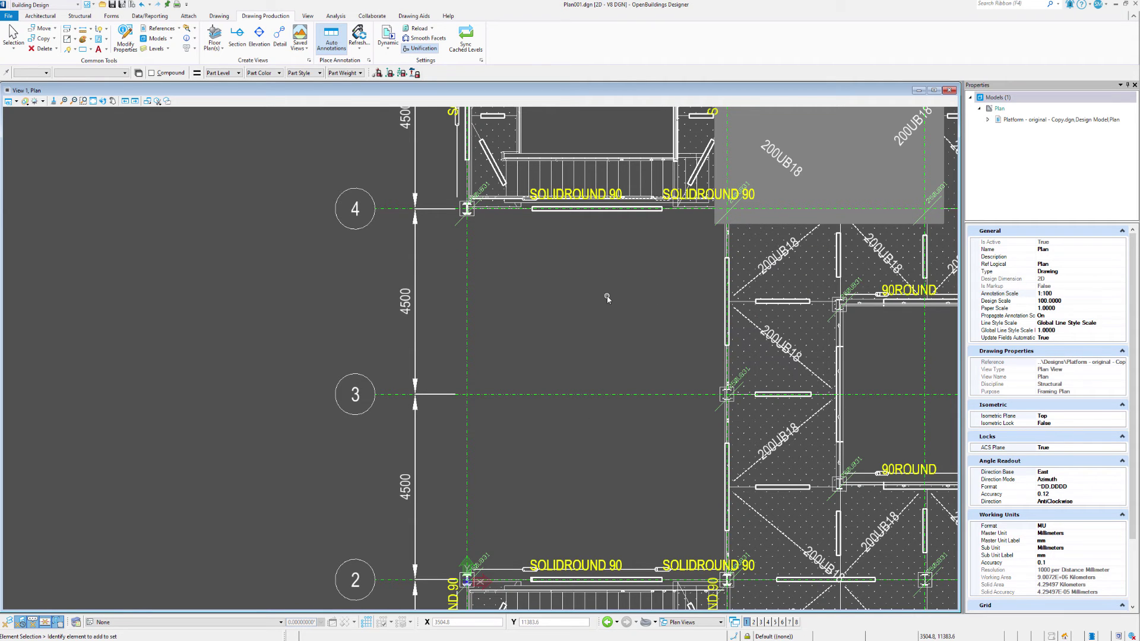
scroll(606, 298, "down", 5)
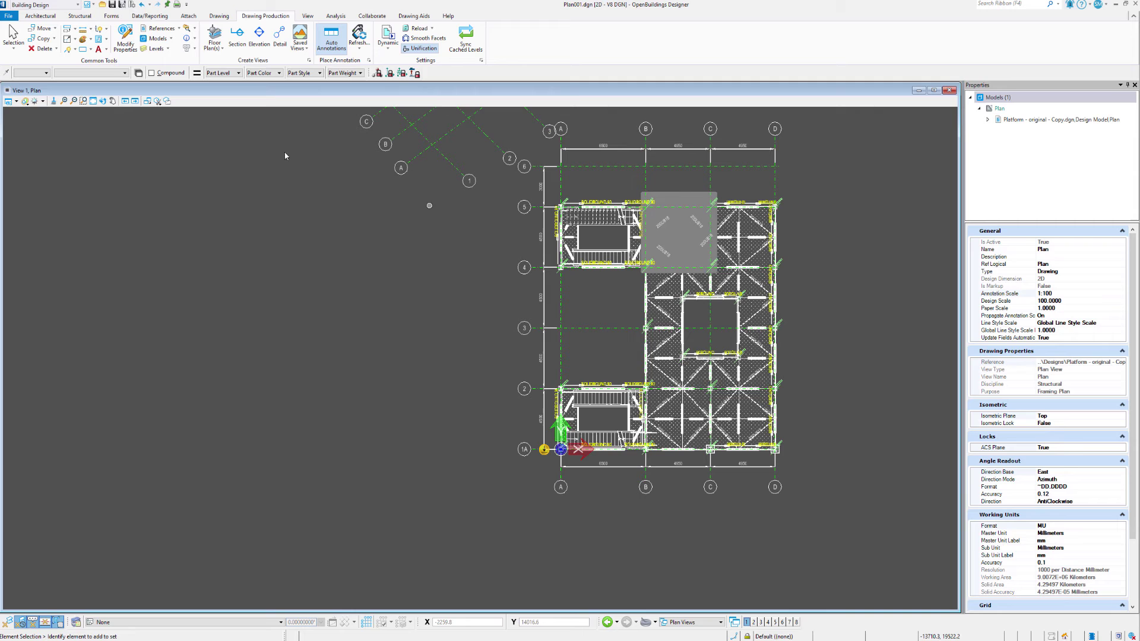
Step: Open the drawing Detail01.dgn from the Drawings folder and close the element properties display
left_click(102, 5)
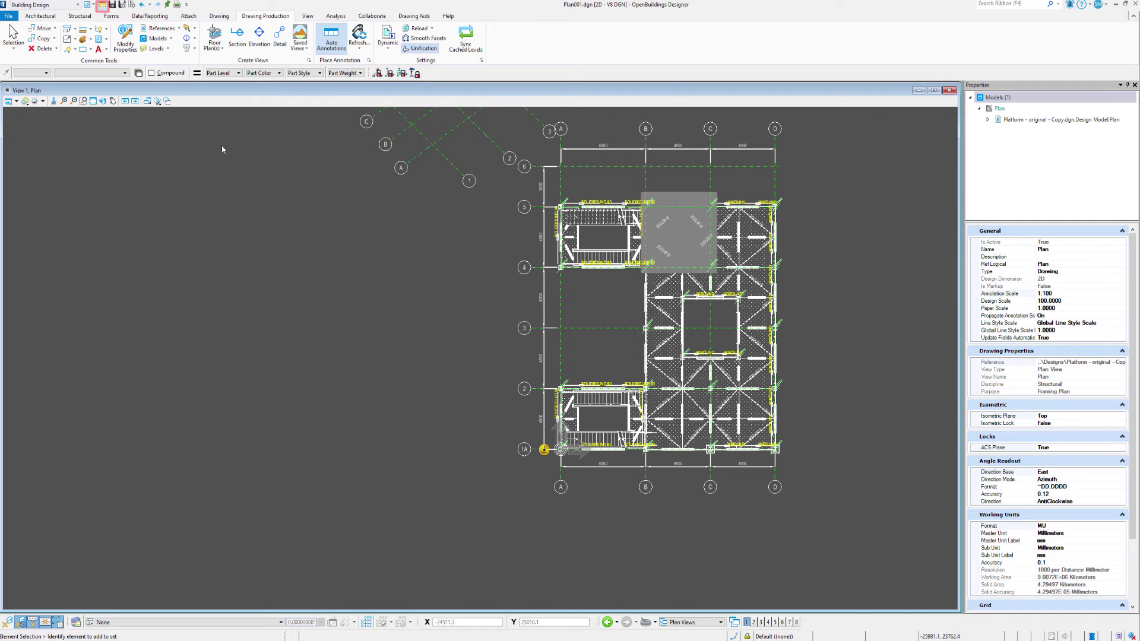
left_click(108, 67)
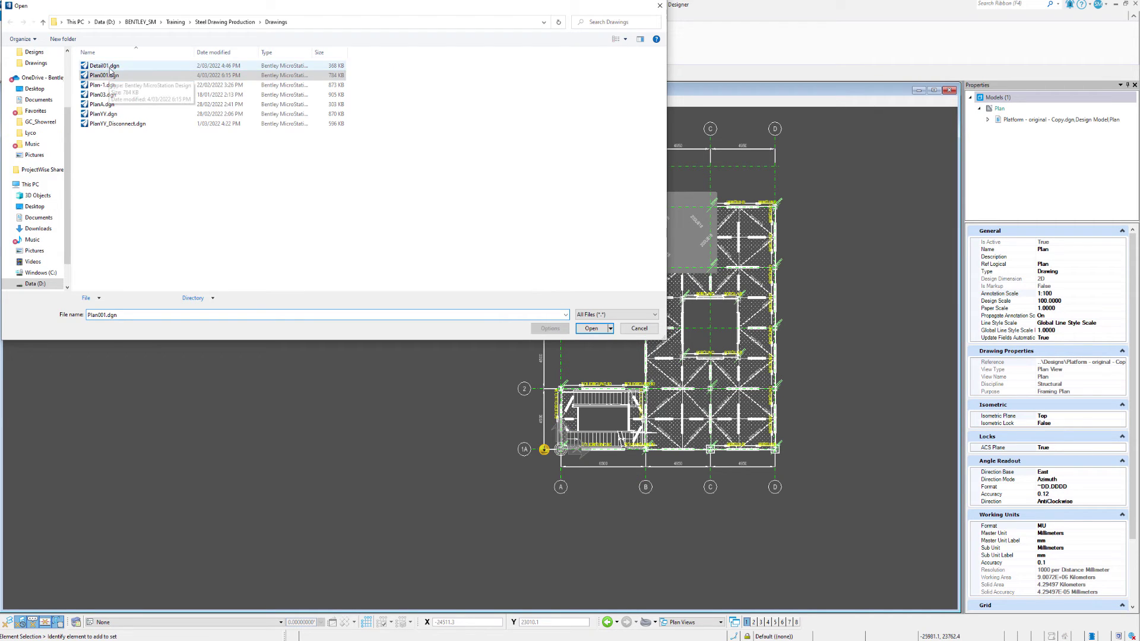
double_click(107, 66)
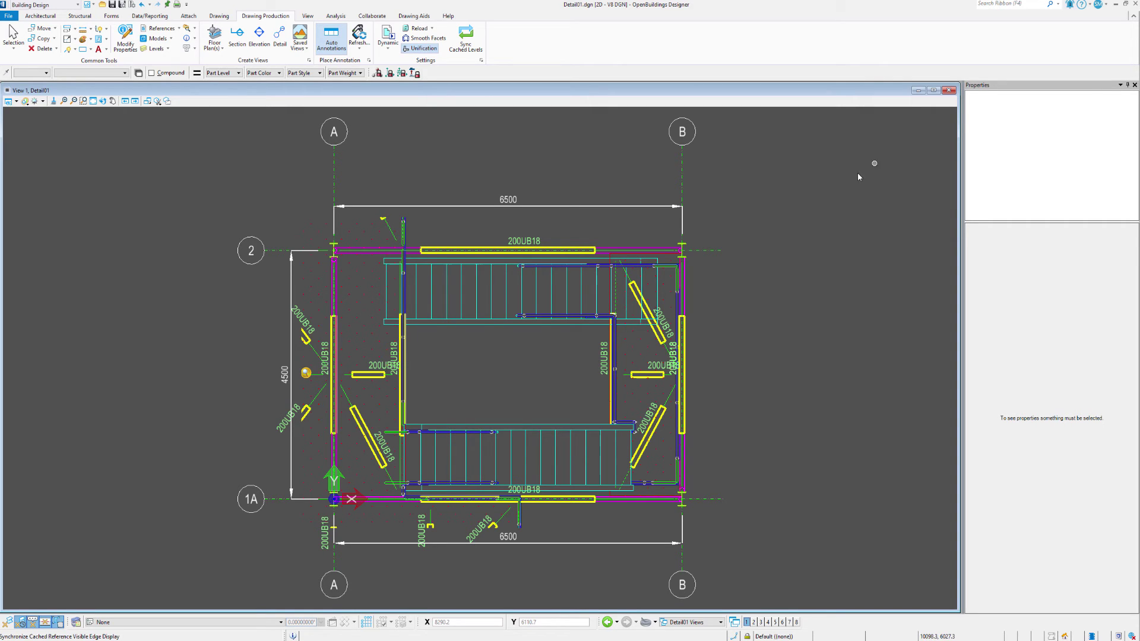
left_click(1134, 85)
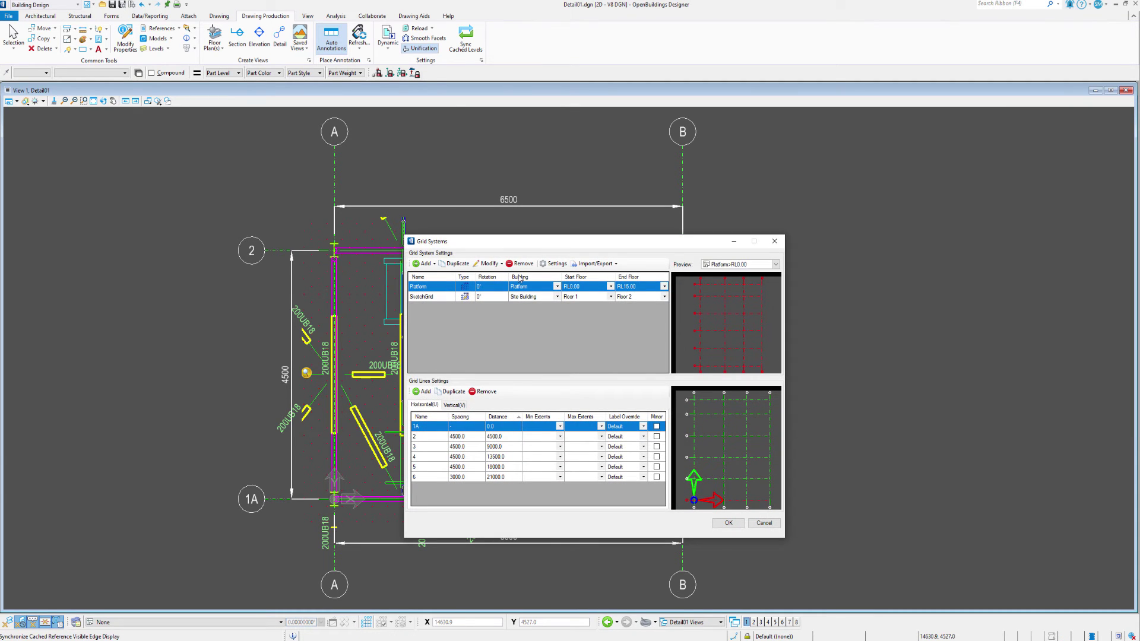
Step: Set the Platform grid's Dimension Plan Offset to 5, apply the settings and accept the grid system changes
left_click(558, 264)
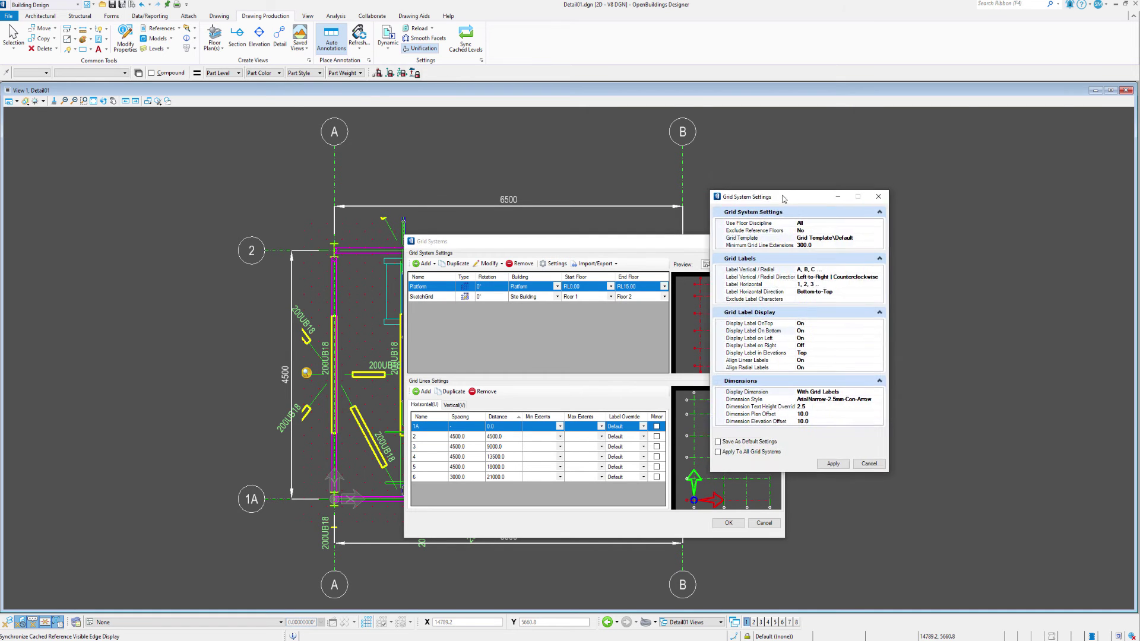
left_click_drag(780, 193, 854, 191)
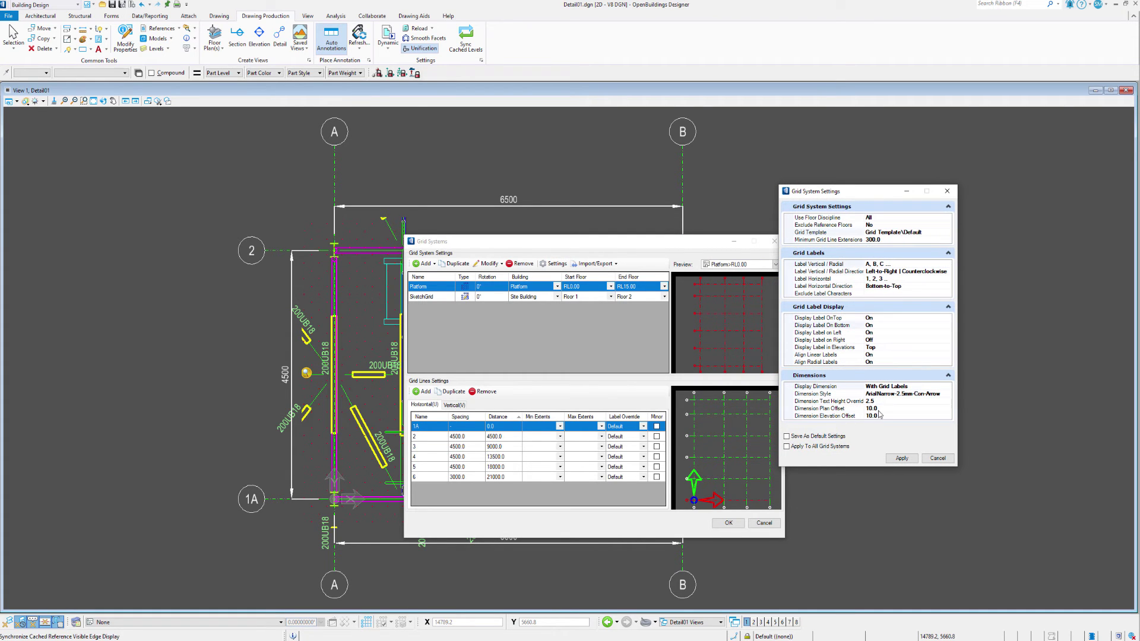
left_click(879, 410)
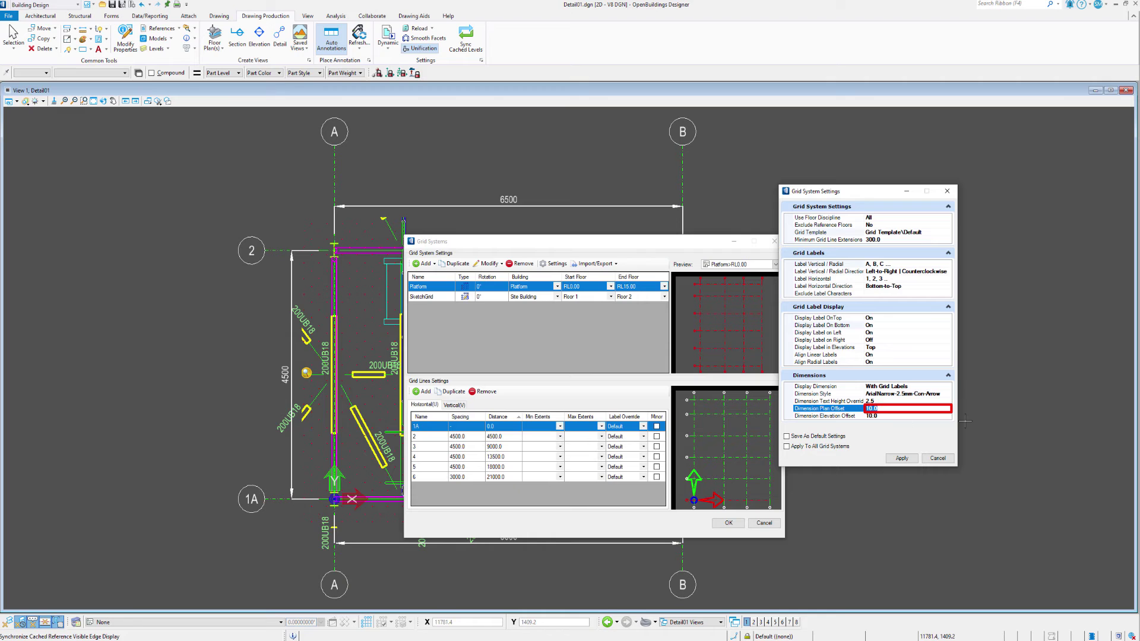
type("5")
key("Return")
left_click(902, 460)
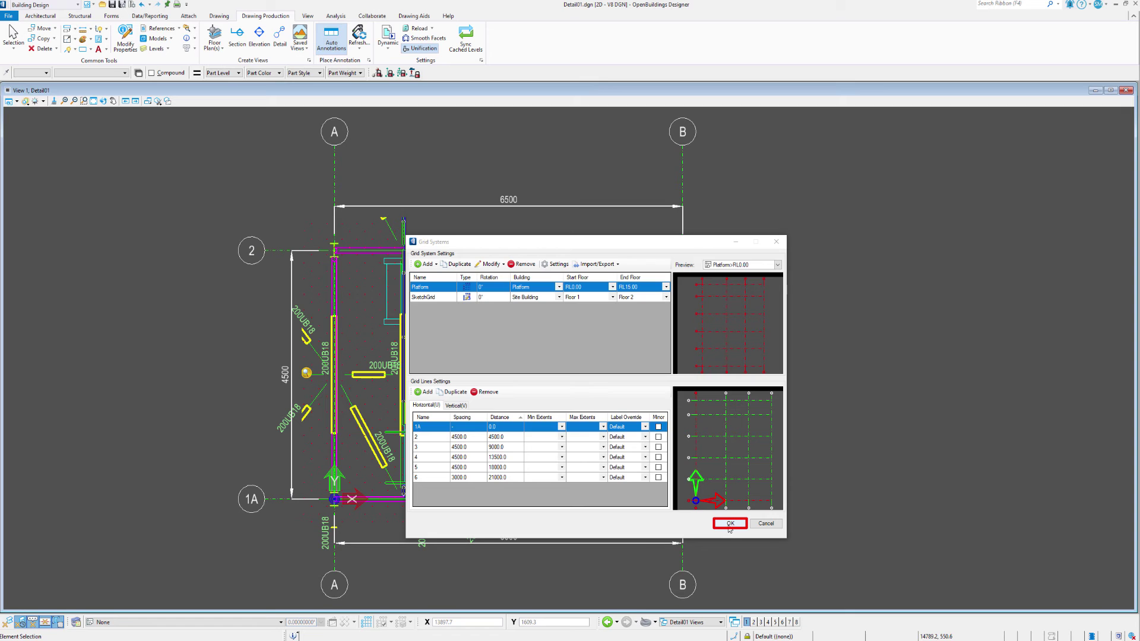
left_click(730, 526)
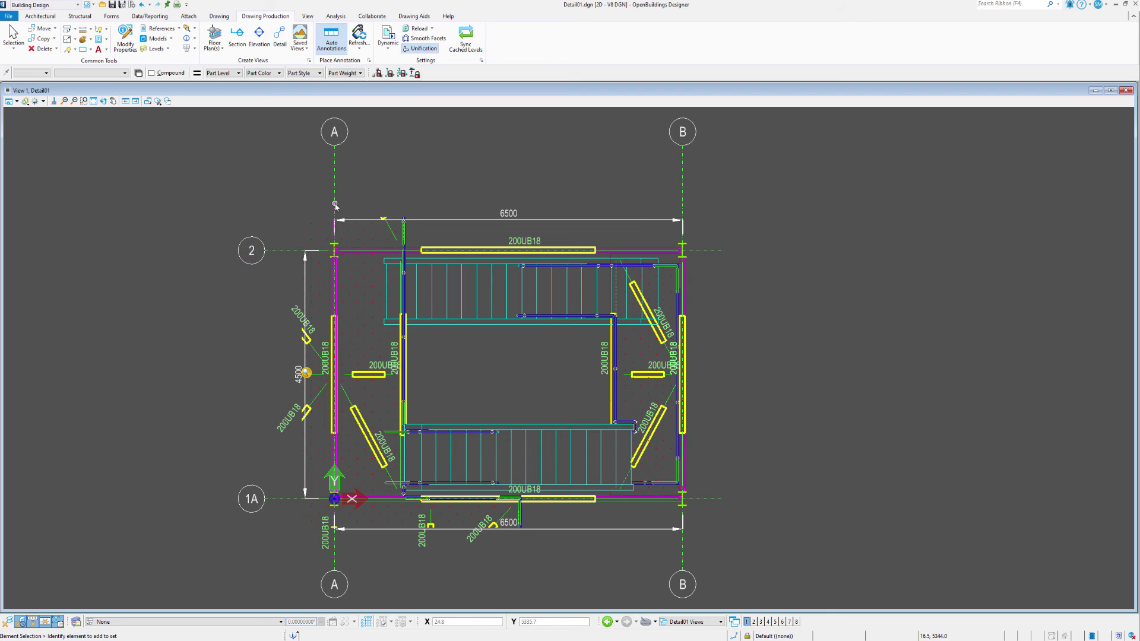
Step: Shorten the upper leader of grid line A so its bubble sits closer to the 6500 dimension
left_click(335, 204)
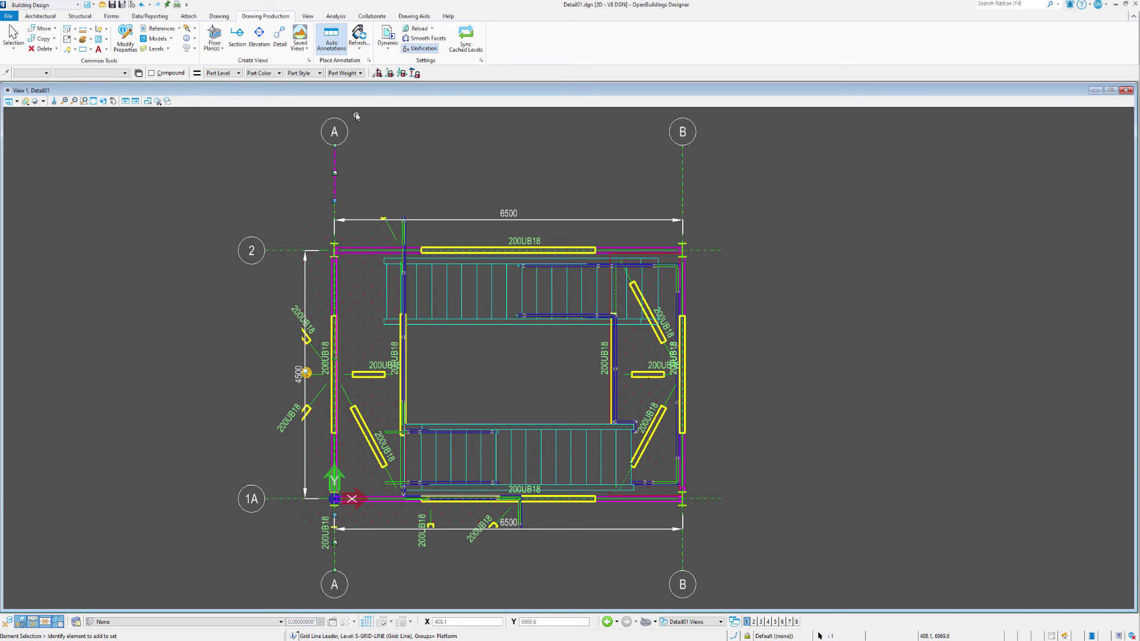
scroll(356, 115, "up", 3)
scroll(370, 119, "down", 2)
middle_click_drag(369, 120, 379, 220)
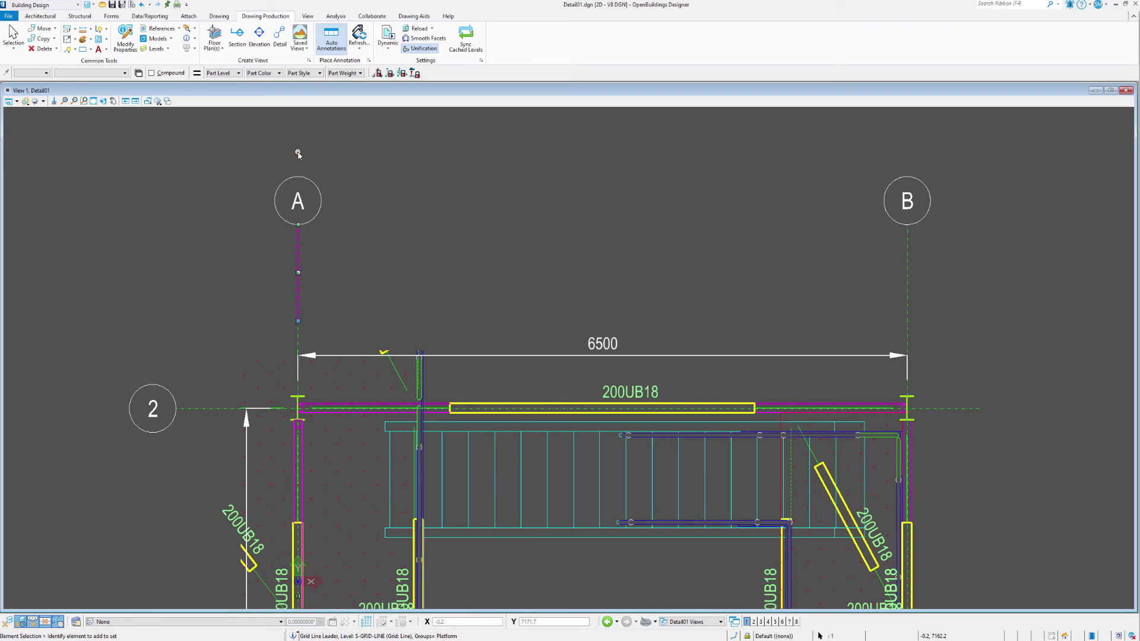
left_click(298, 225)
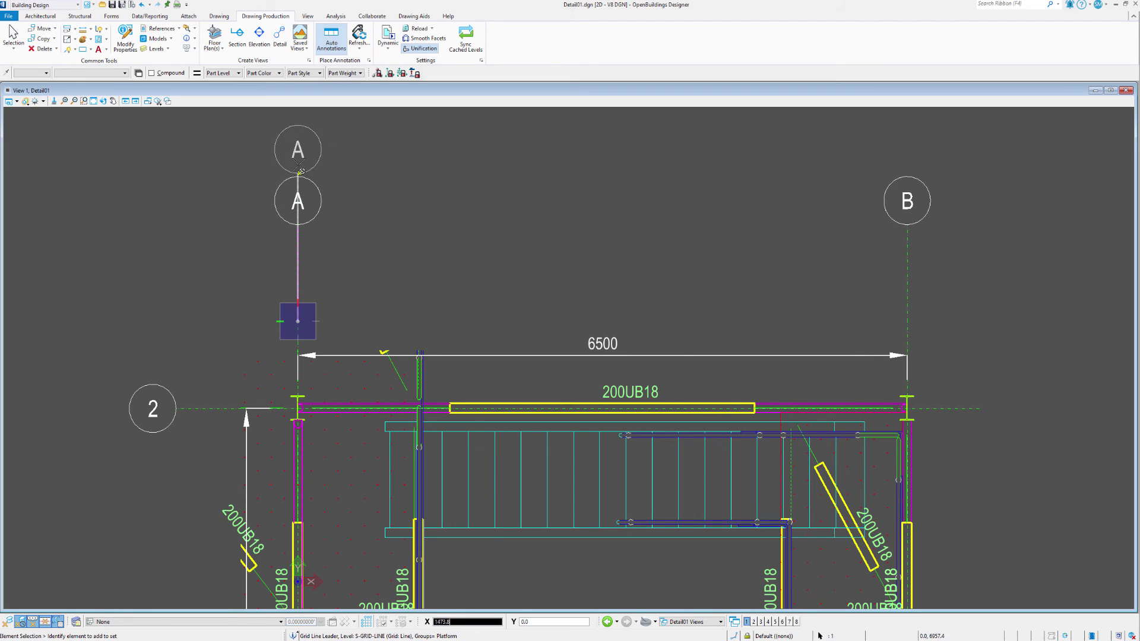
left_click(298, 271)
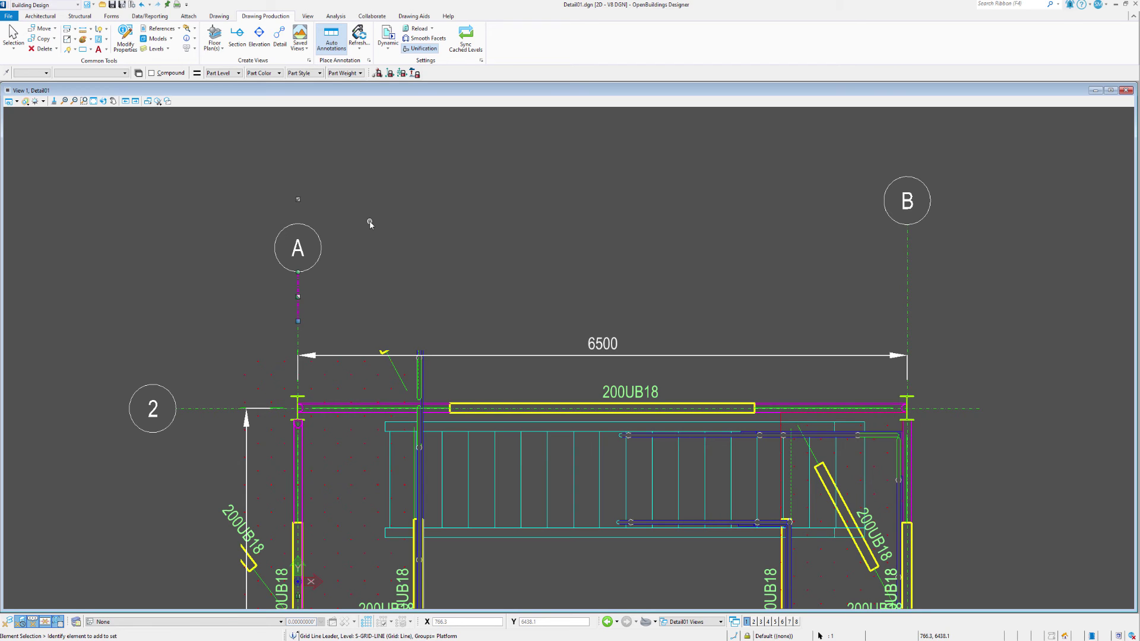
Step: Offset grid line A's upper bubble outward with an elbow in its leader, and remove the elbow again
left_click(298, 296)
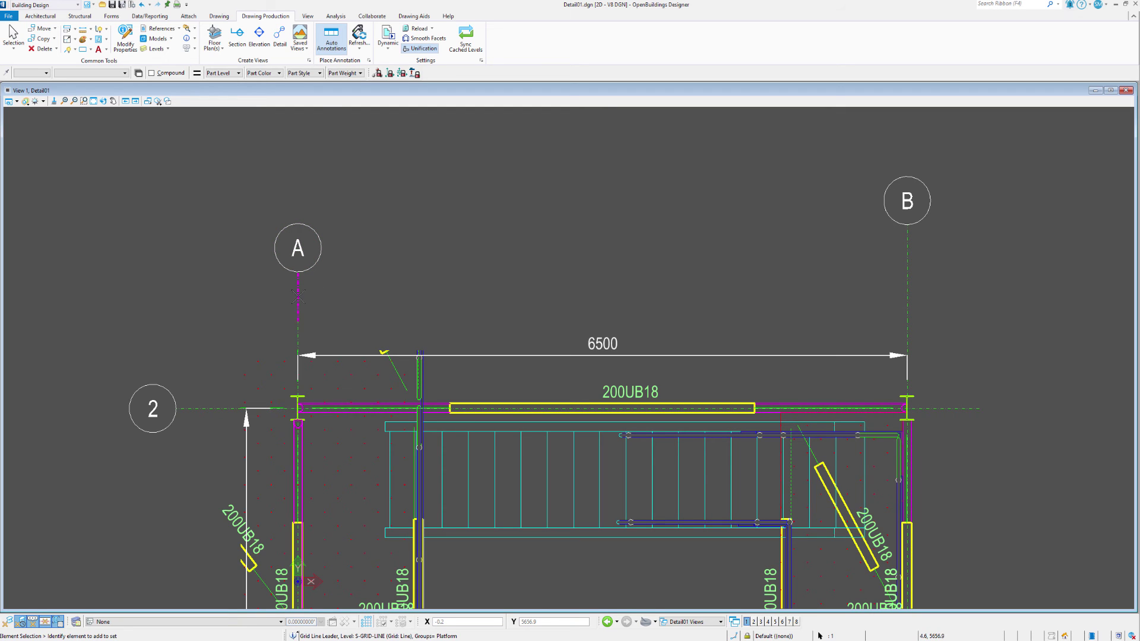
left_click(253, 291)
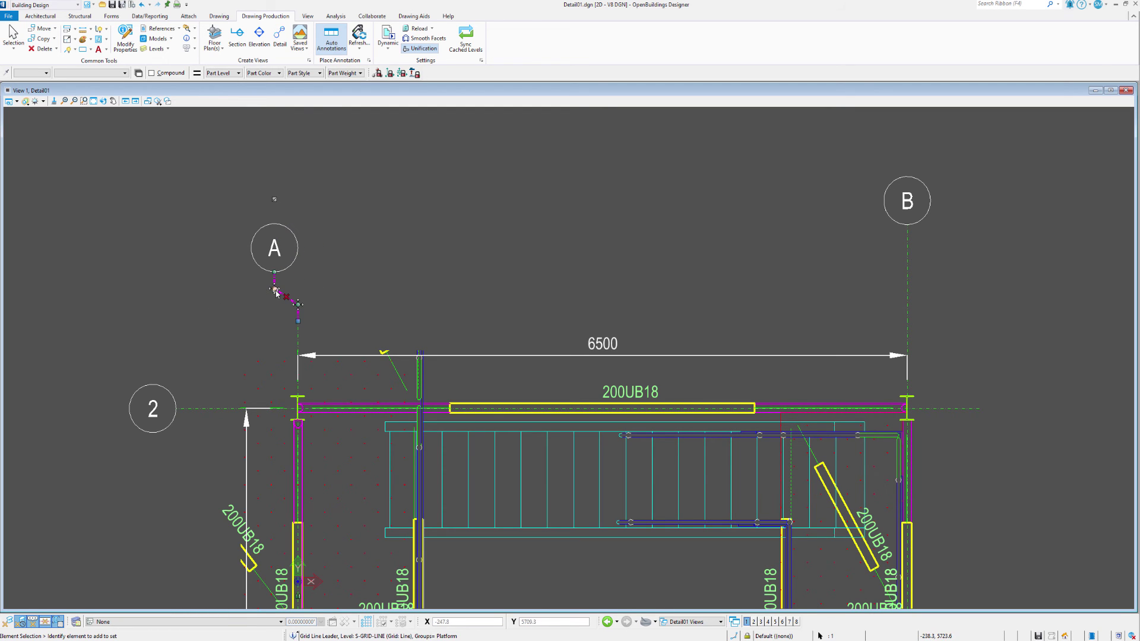
left_click(274, 289)
left_click(209, 263)
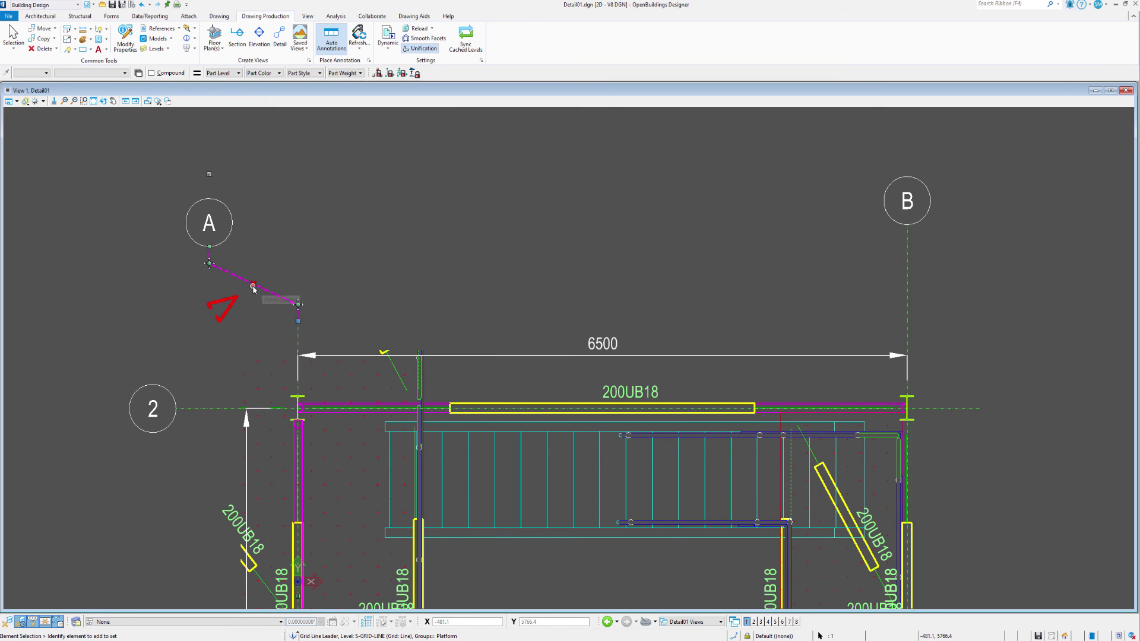
left_click(253, 287)
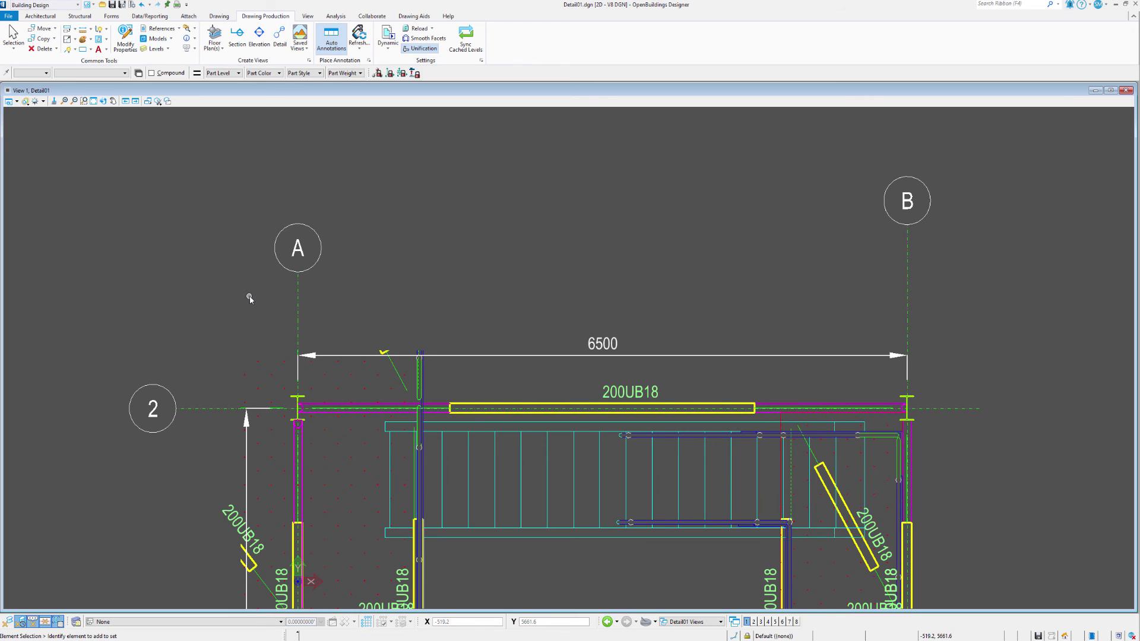
Step: Extend the upper end of grid line A further away from the 6500 dimension
left_click(298, 321)
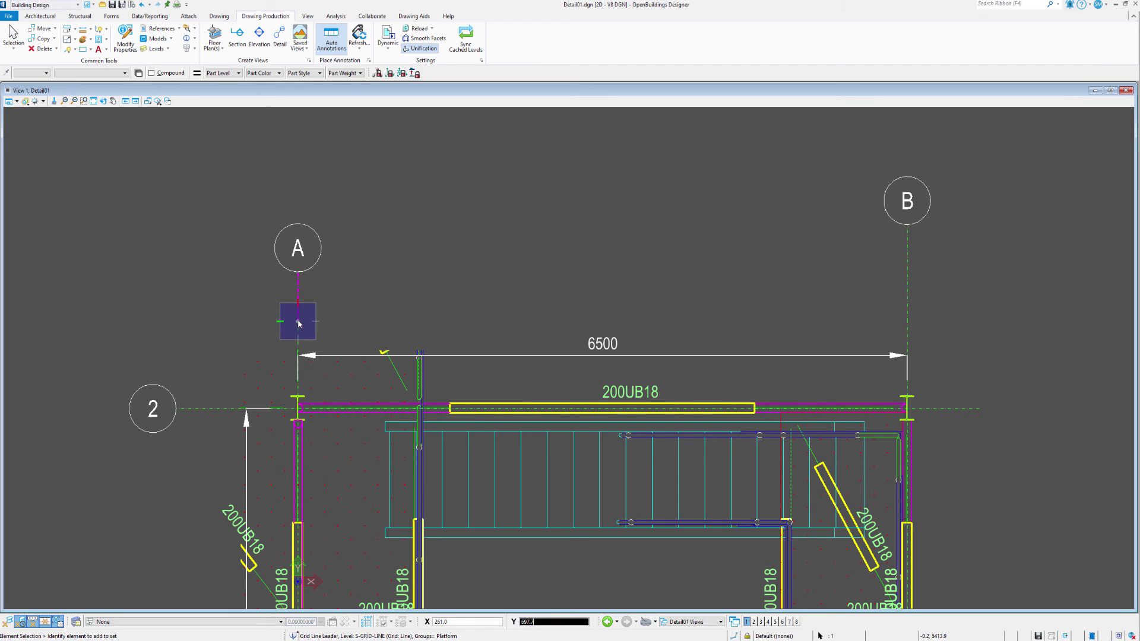
left_click(335, 270)
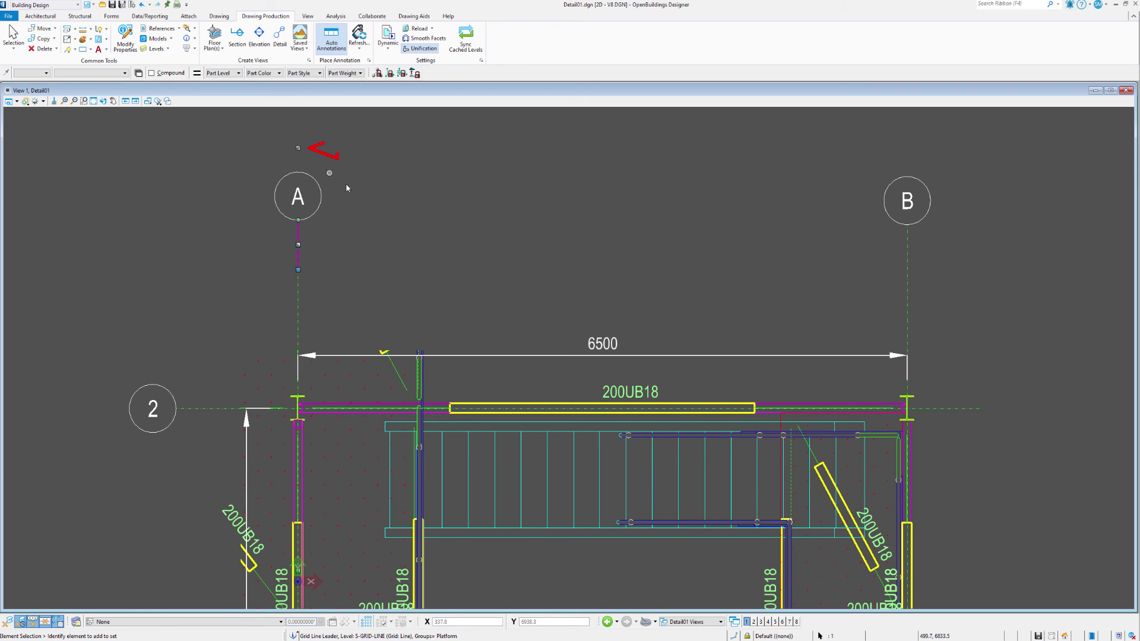
Step: Turn off the bubble at the upper end of grid line A, and turn it back on
left_click(315, 162)
key("Delete")
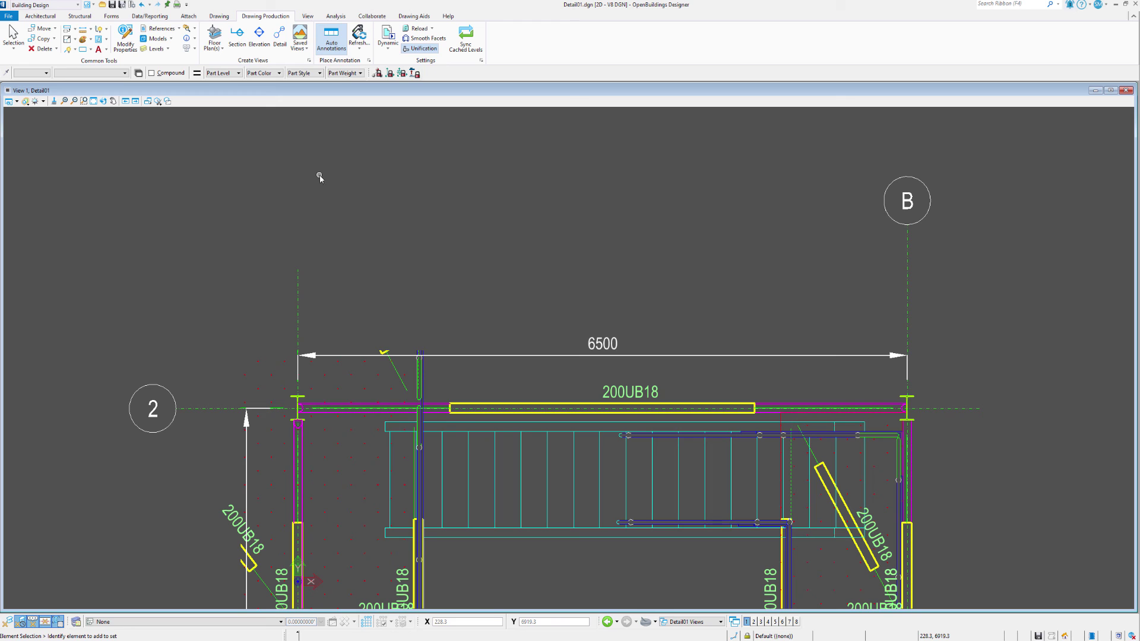
left_click(298, 259)
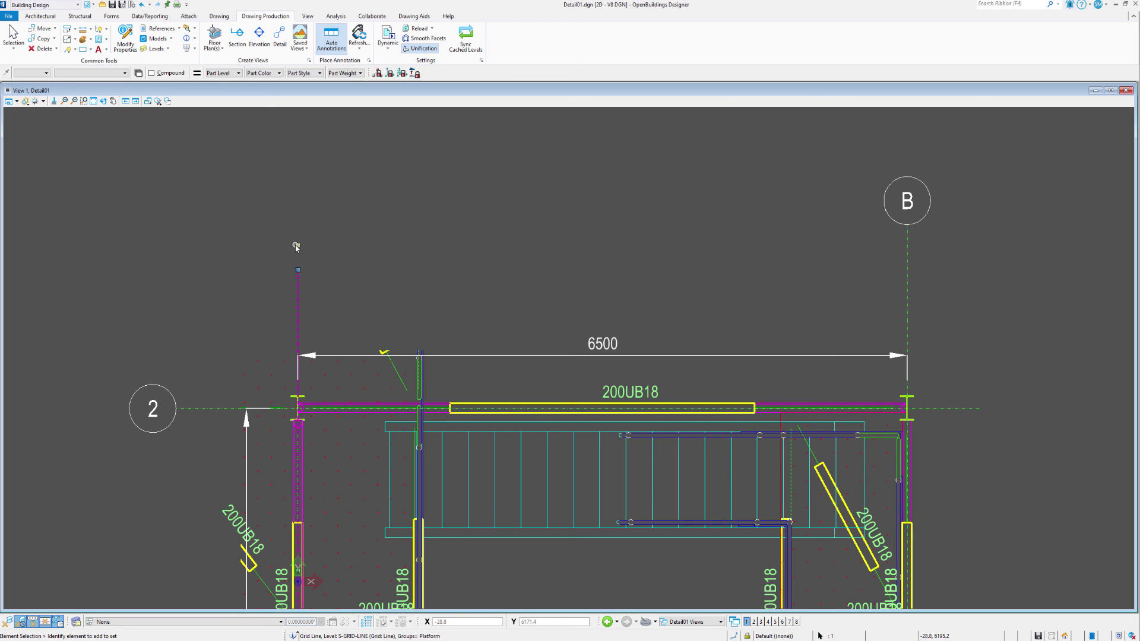
left_click(298, 270)
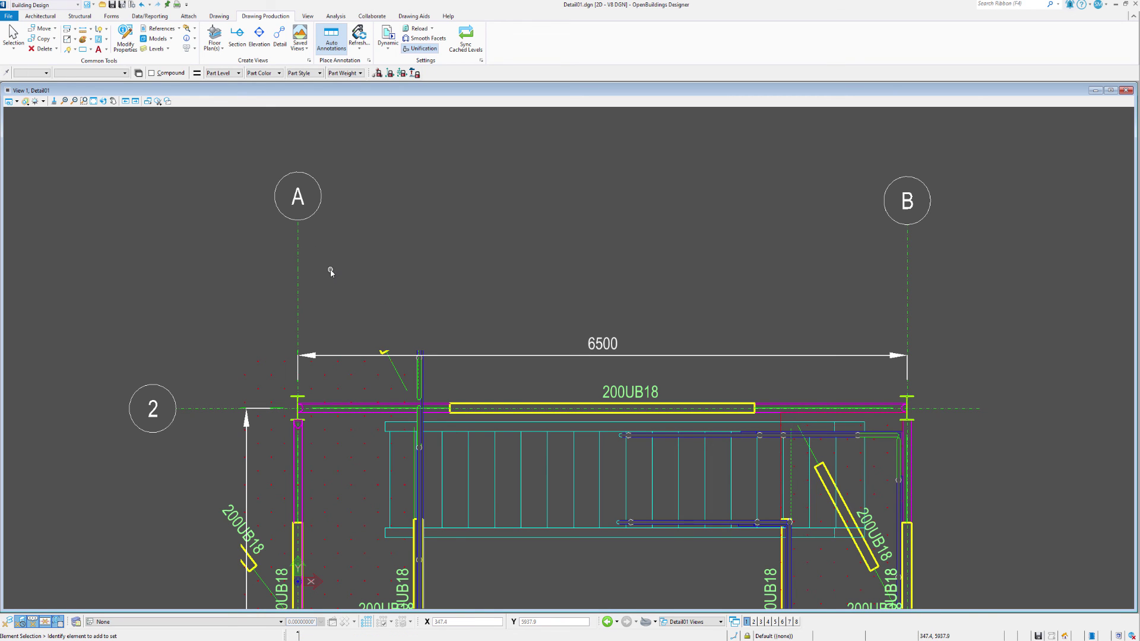
Step: Hide grid line A in the detail drawing, and restore it by showing the hidden grid lines
right_click(298, 235)
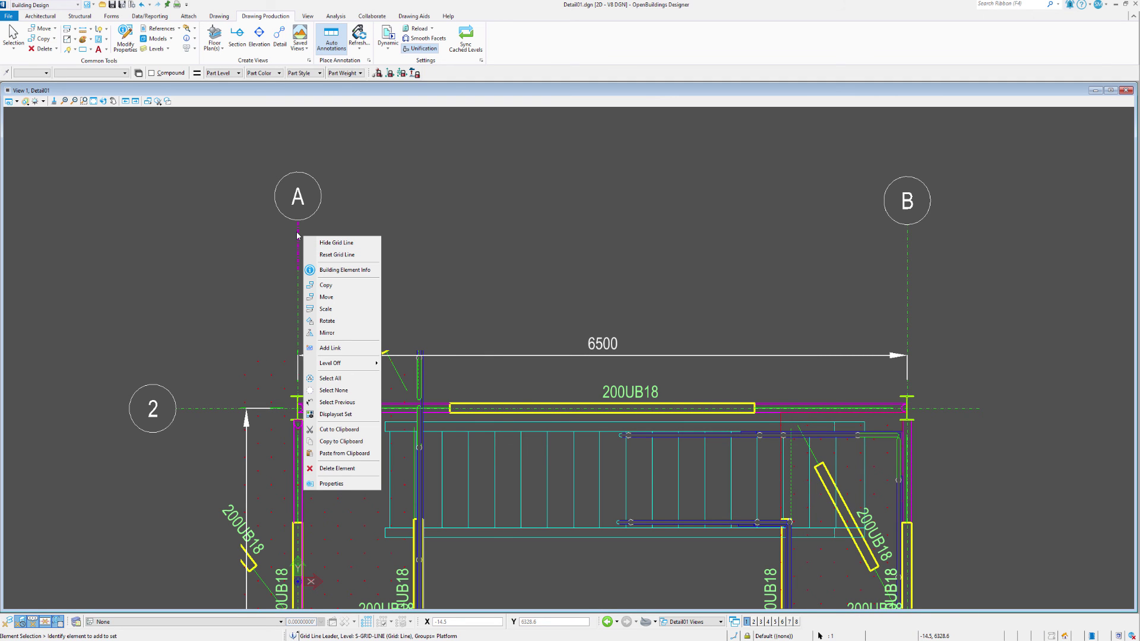
left_click(325, 243)
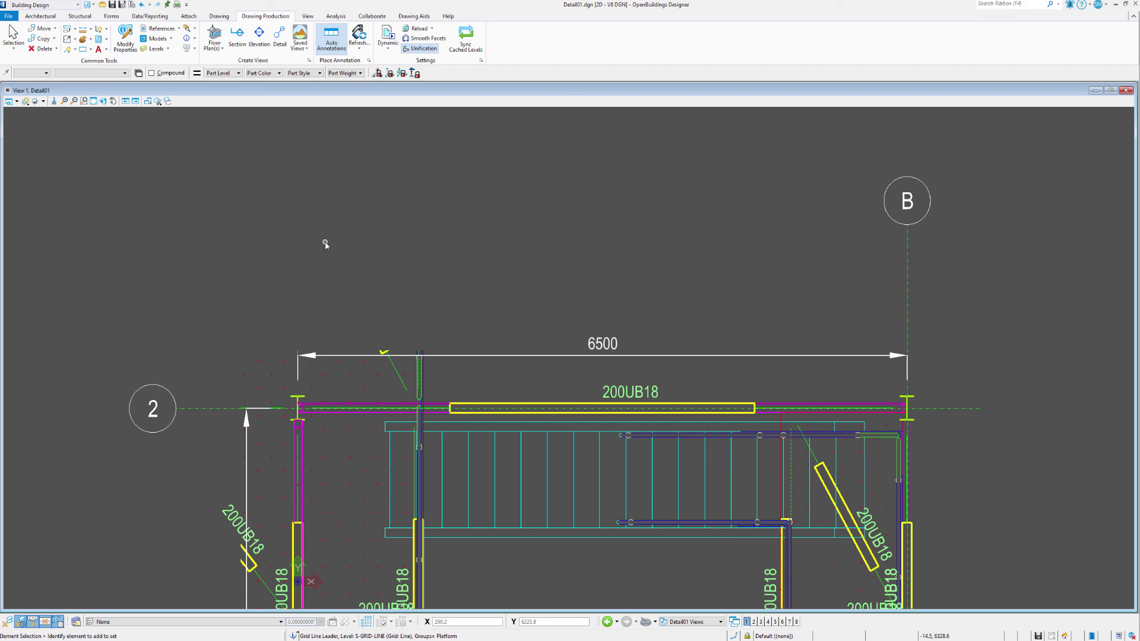
right_click(217, 409)
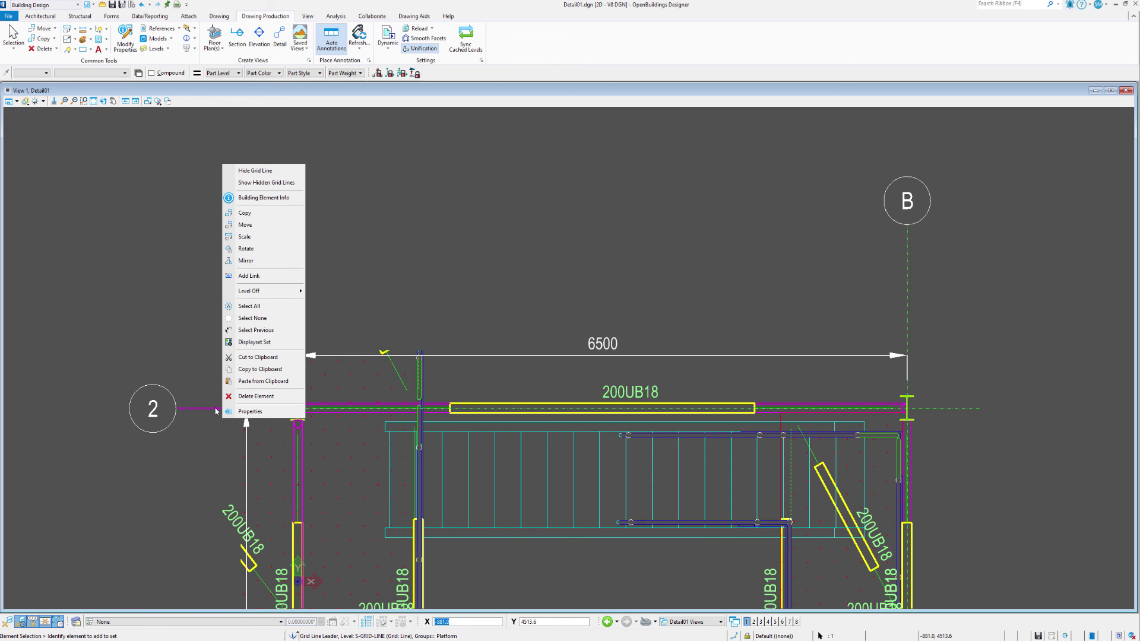
left_click(275, 182)
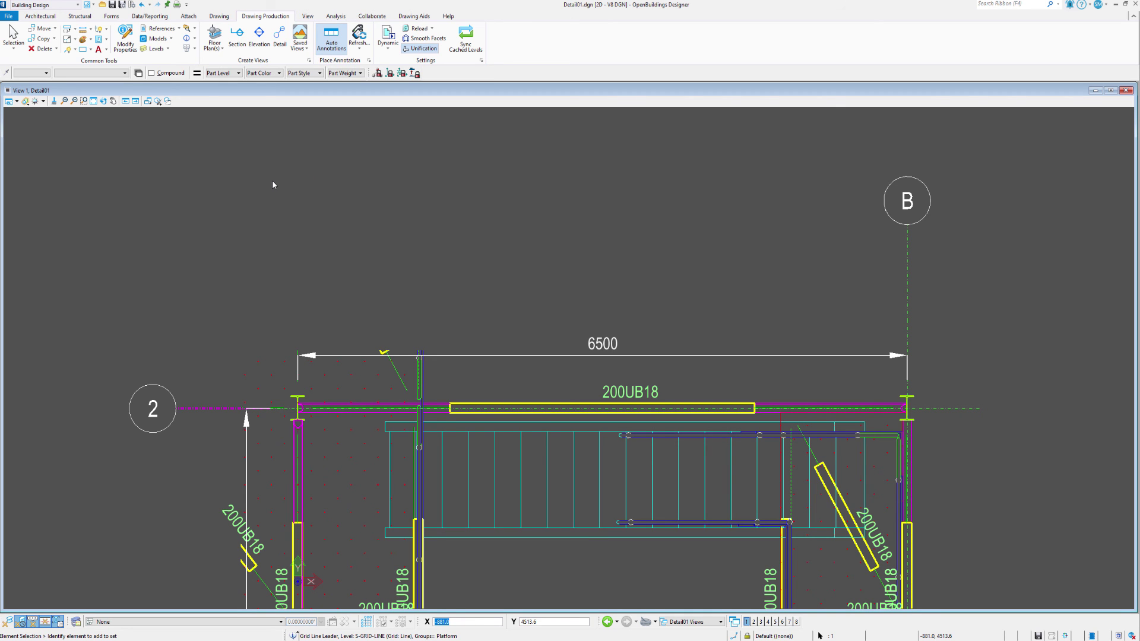
scroll(402, 225, "down", 2)
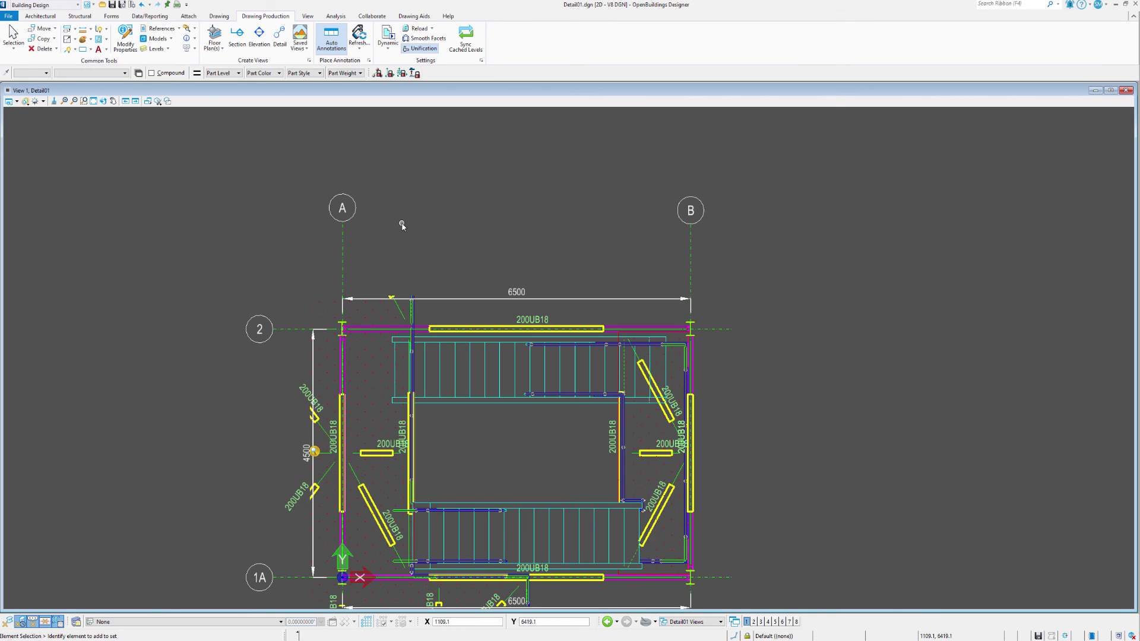
middle_click_drag(465, 261, 443, 198)
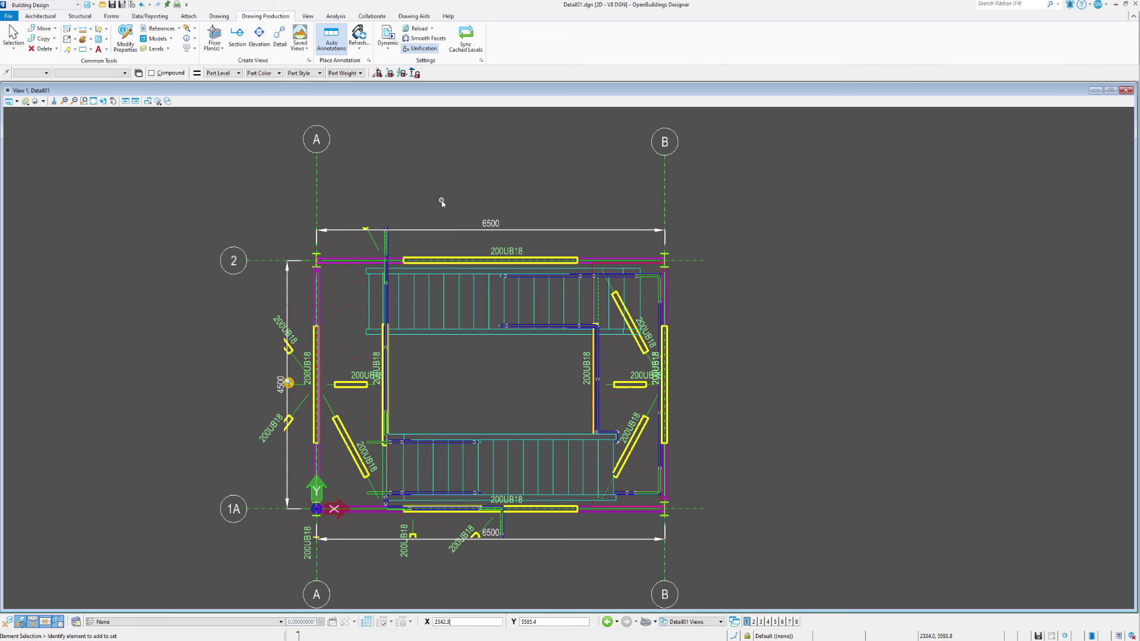